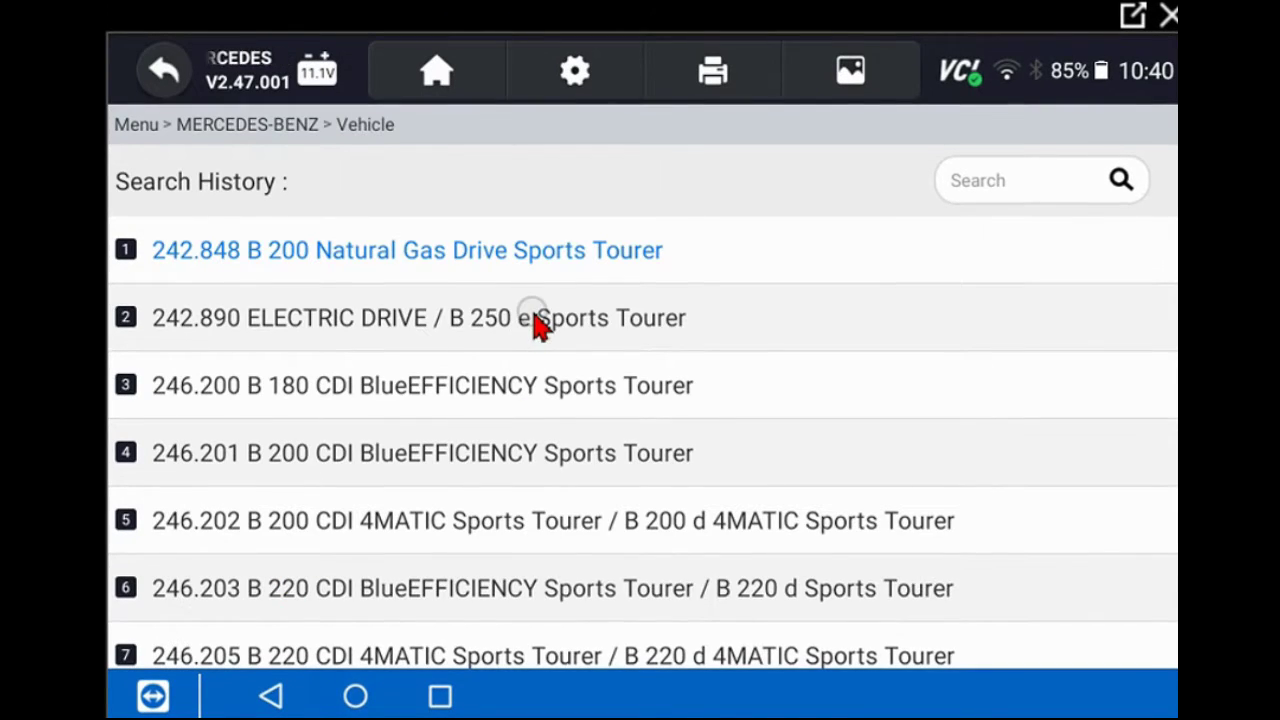
Select the 242.890 ELECTRIC DRIVE / B 250 e Sports Tourer and start a Quick Scan of its control modules
{"action": "left_click", "coordinate": [634, 326]}
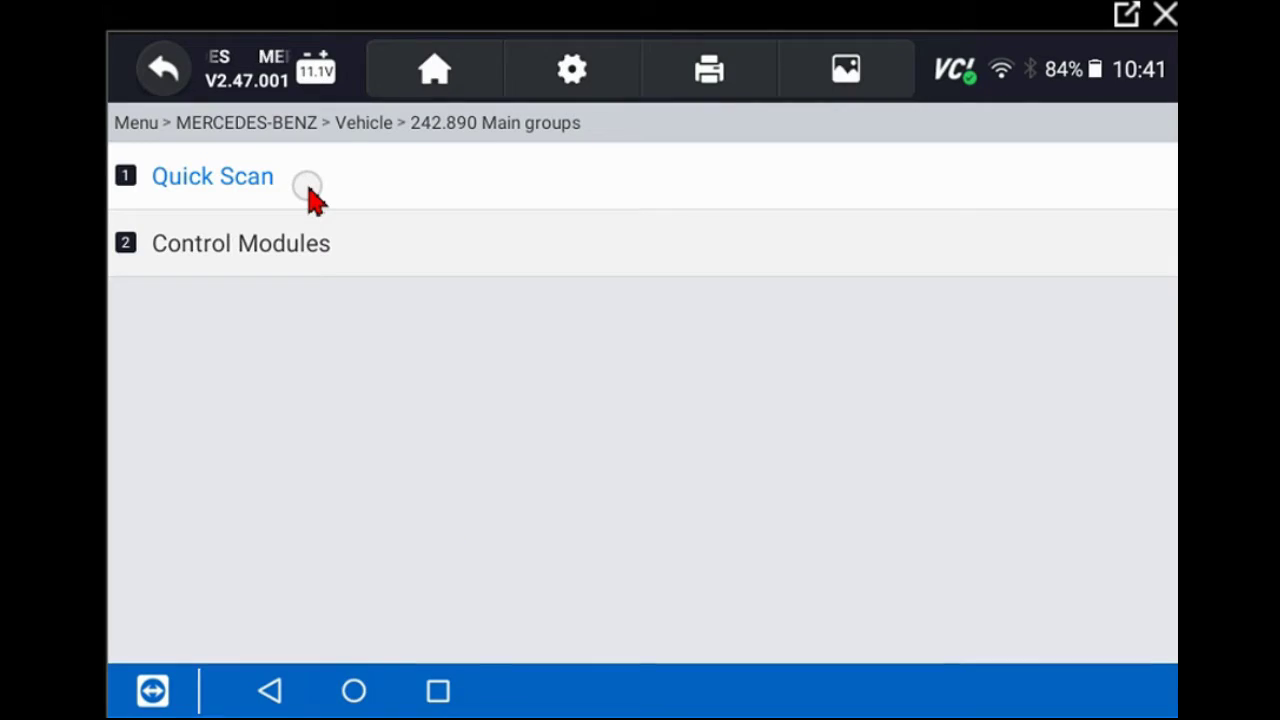
{"action": "left_click", "coordinate": [306, 194]}
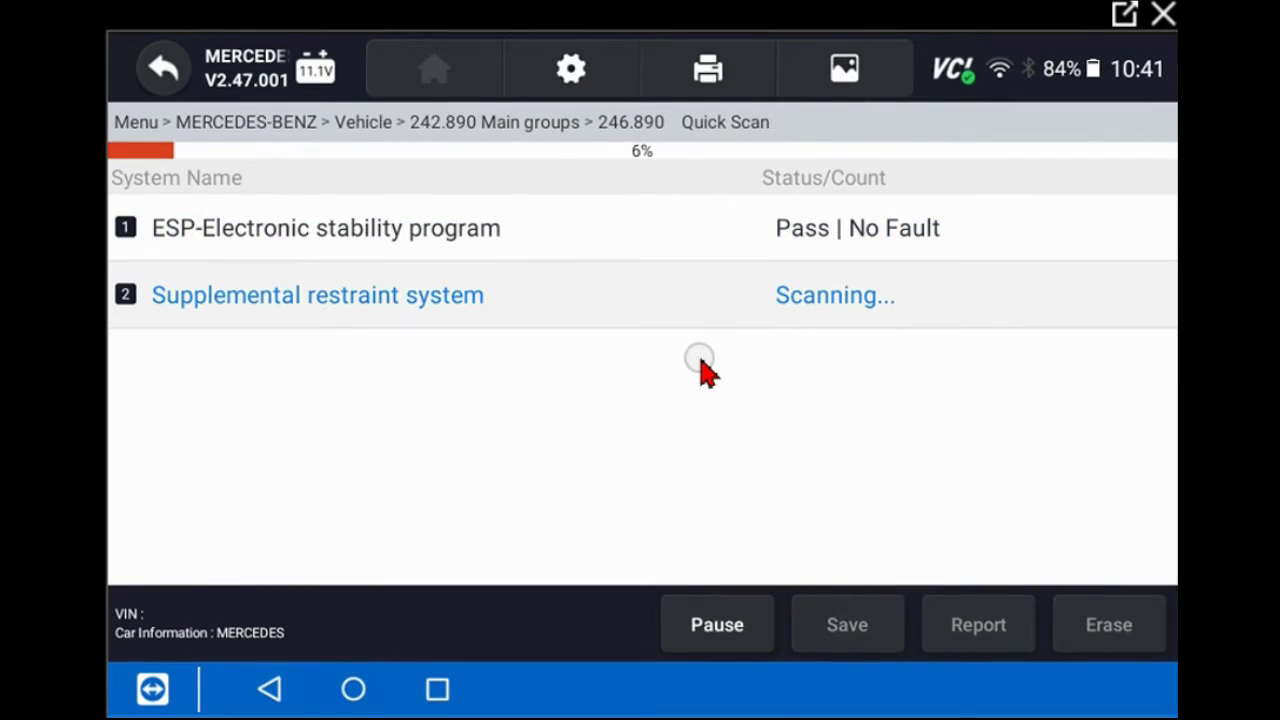
{"action": "left_click", "coordinate": [1105, 363]}
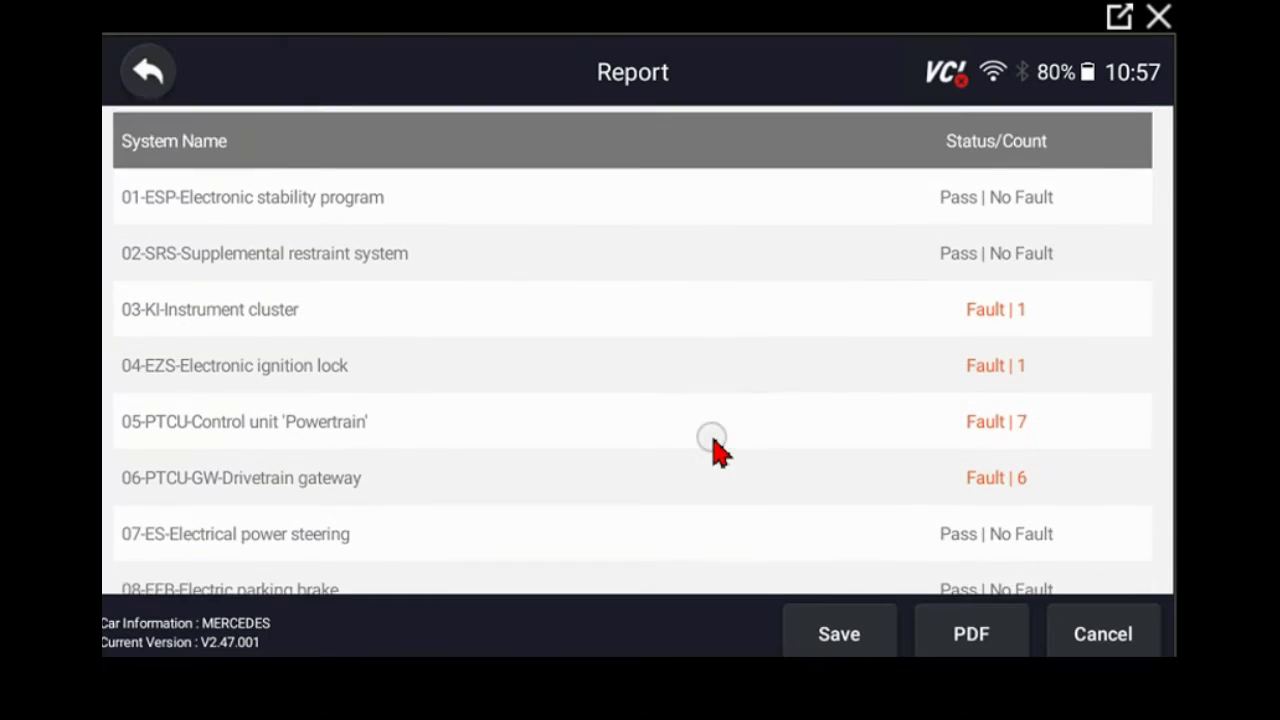
Review the pass or fault status of every scanned system in the report, through the LIN Bus modules
{"action": "scroll", "coordinate": [717, 450], "scroll_direction": "down", "scroll_amount": 5}
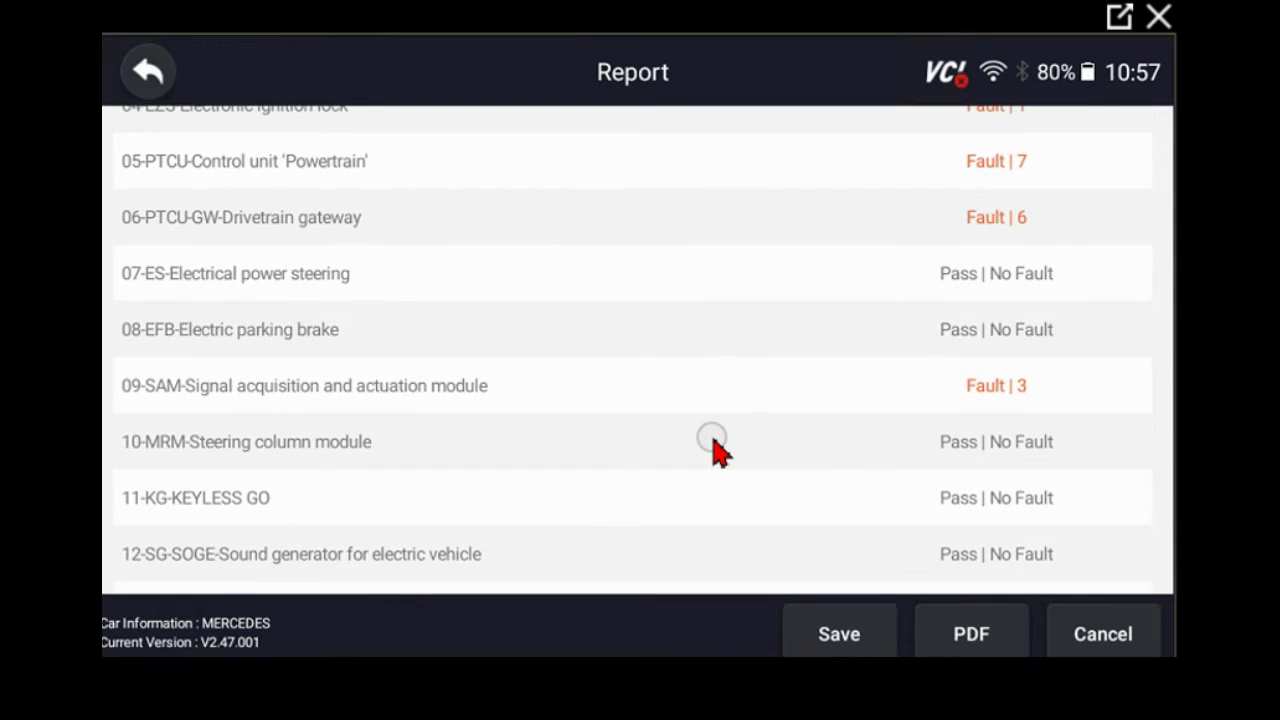
{"action": "scroll", "coordinate": [717, 450], "scroll_direction": "down", "scroll_amount": 7}
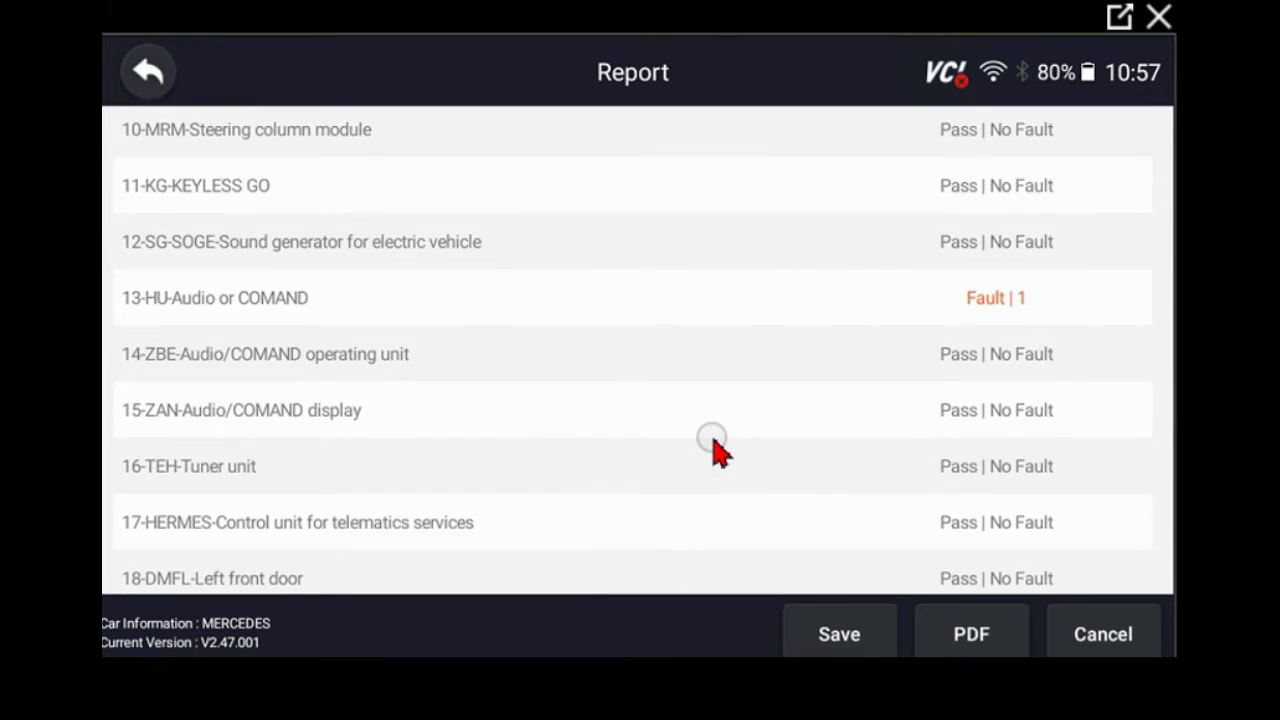
{"action": "scroll", "coordinate": [717, 450], "scroll_direction": "down", "scroll_amount": 1}
{"action": "scroll", "coordinate": [717, 450], "scroll_direction": "down", "scroll_amount": 11}
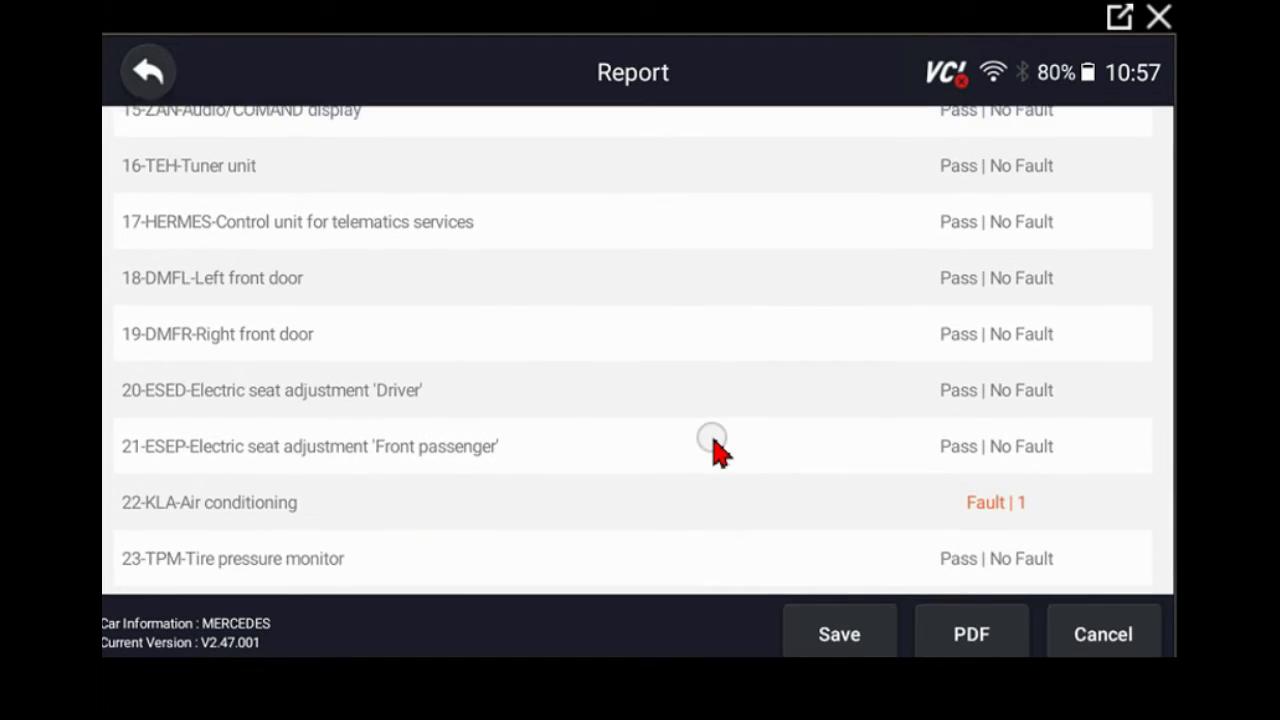
{"action": "scroll", "coordinate": [717, 450], "scroll_direction": "down", "scroll_amount": 1}
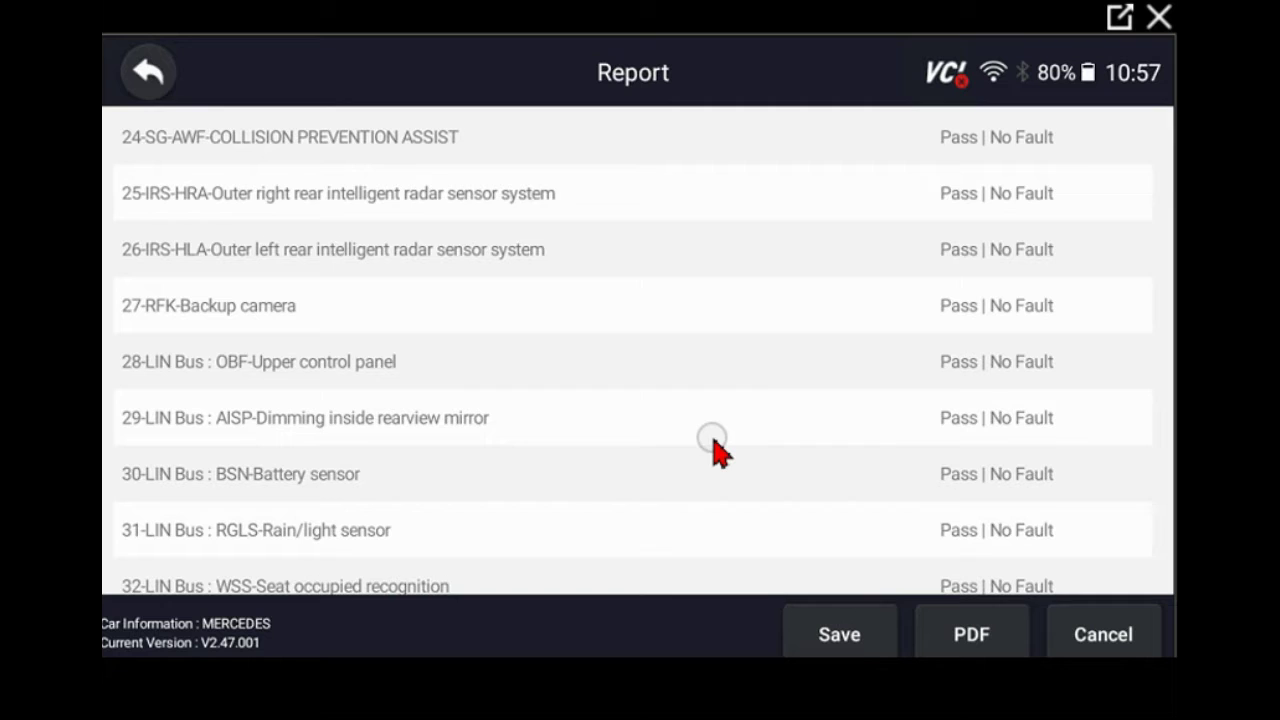
{"action": "scroll", "coordinate": [717, 450], "scroll_direction": "down", "scroll_amount": 8}
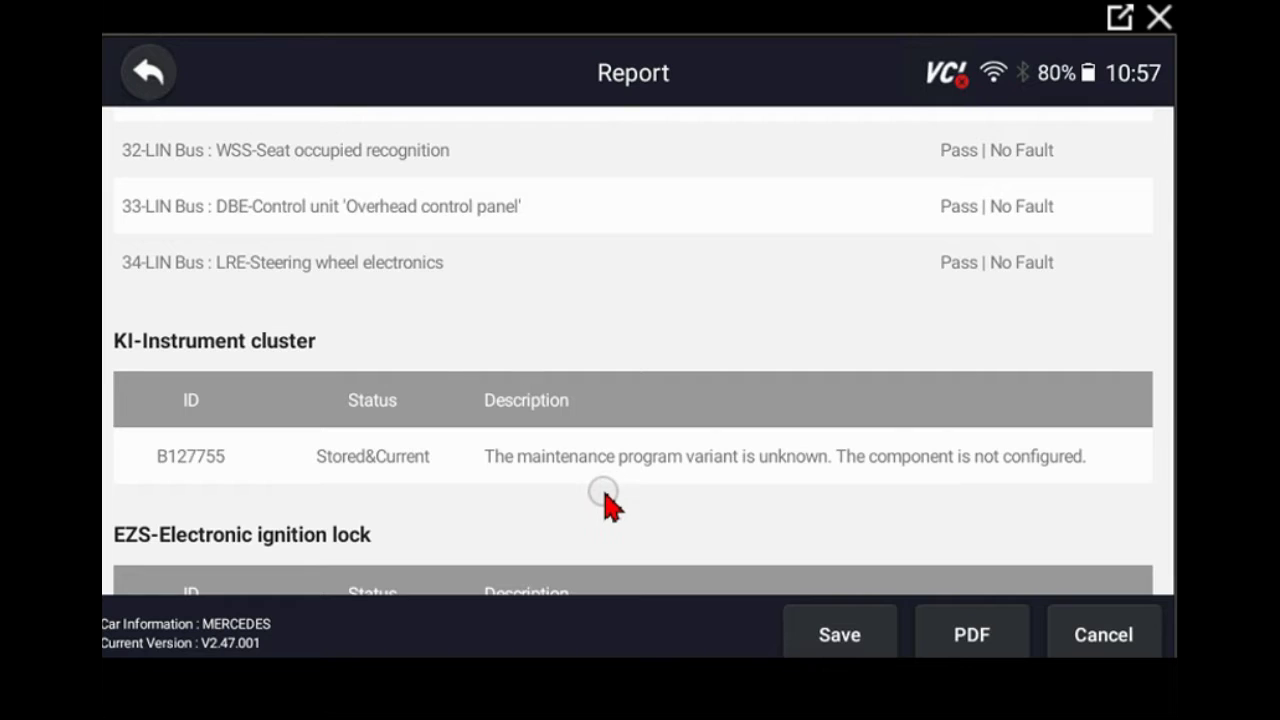
Examine the report's fault codes for the instrument cluster, electronic ignition lock, powertrain control unit and drivetrain gateway
{"action": "scroll", "coordinate": [605, 505], "scroll_direction": "down", "scroll_amount": 4}
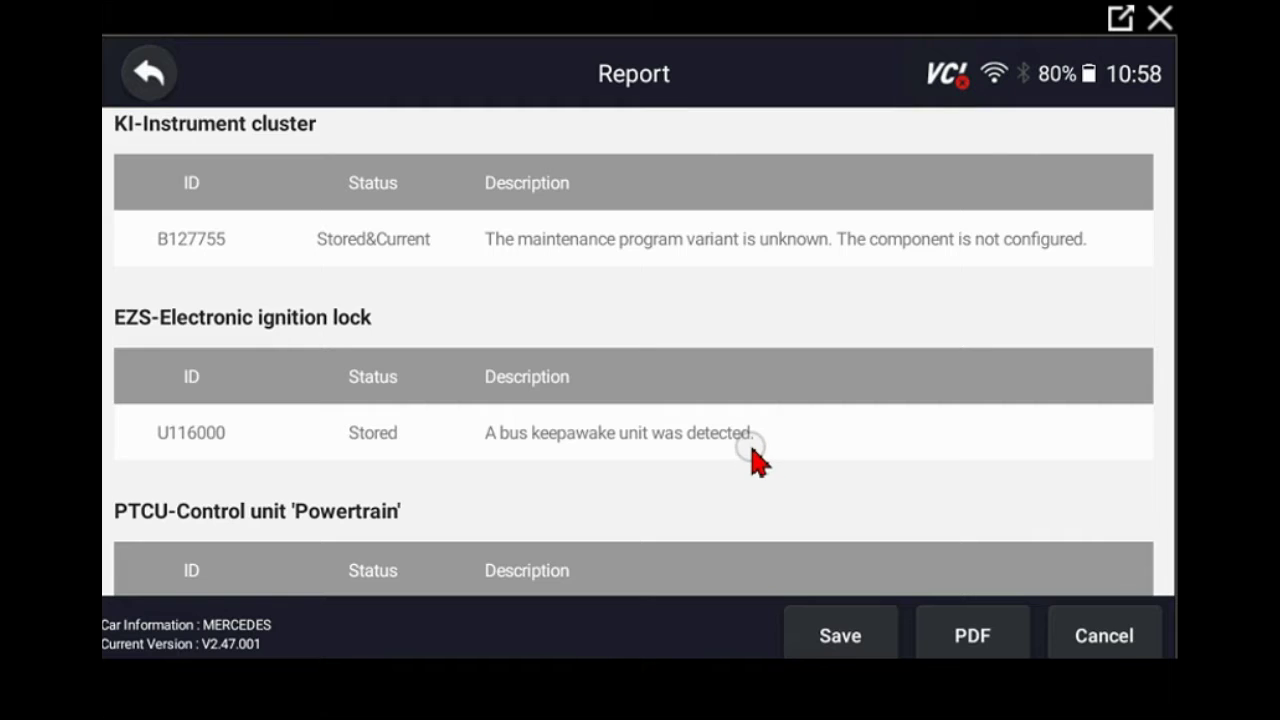
{"action": "scroll", "coordinate": [752, 460], "scroll_direction": "down", "scroll_amount": 4}
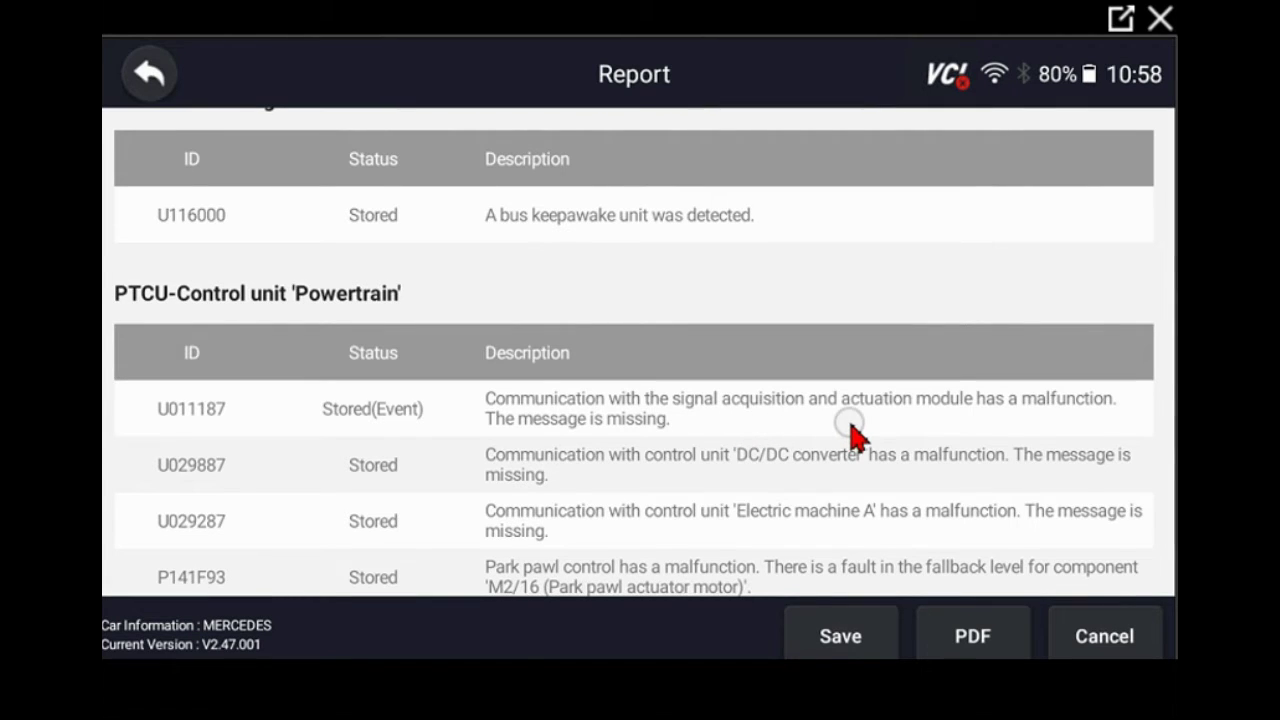
{"action": "scroll", "coordinate": [855, 445], "scroll_direction": "down", "scroll_amount": 3}
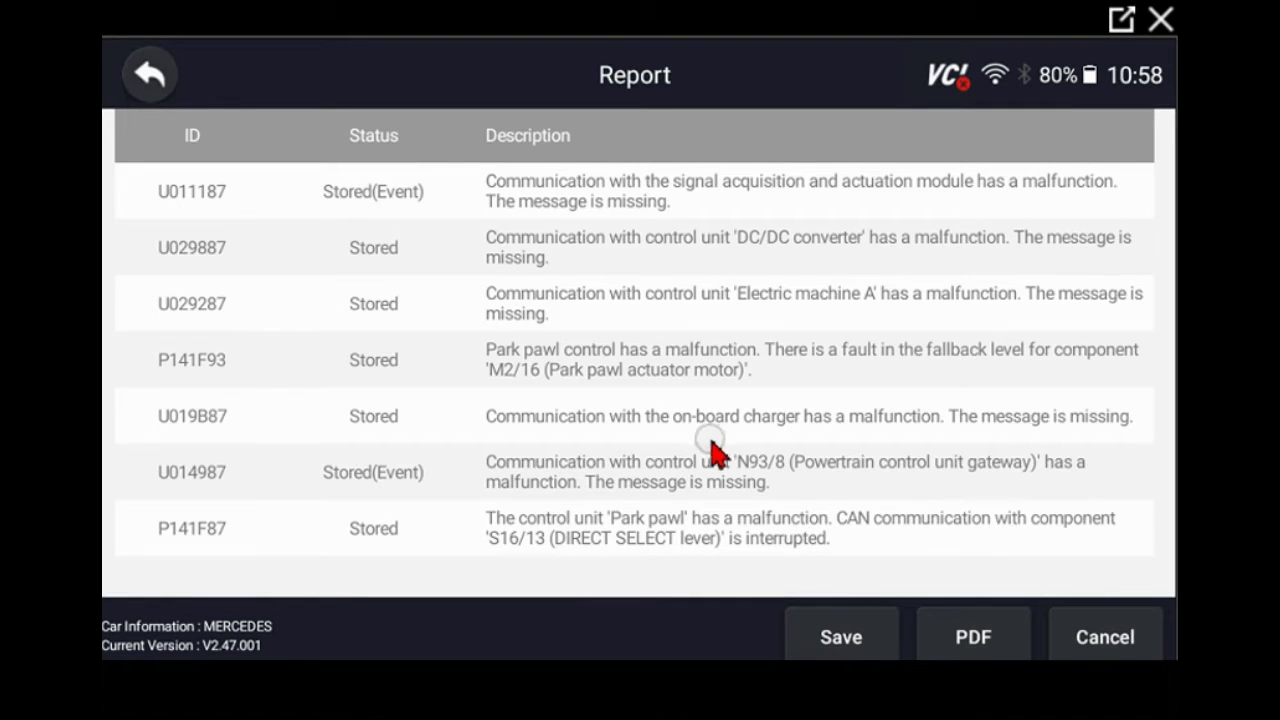
{"action": "scroll", "coordinate": [730, 468], "scroll_direction": "down", "scroll_amount": 3}
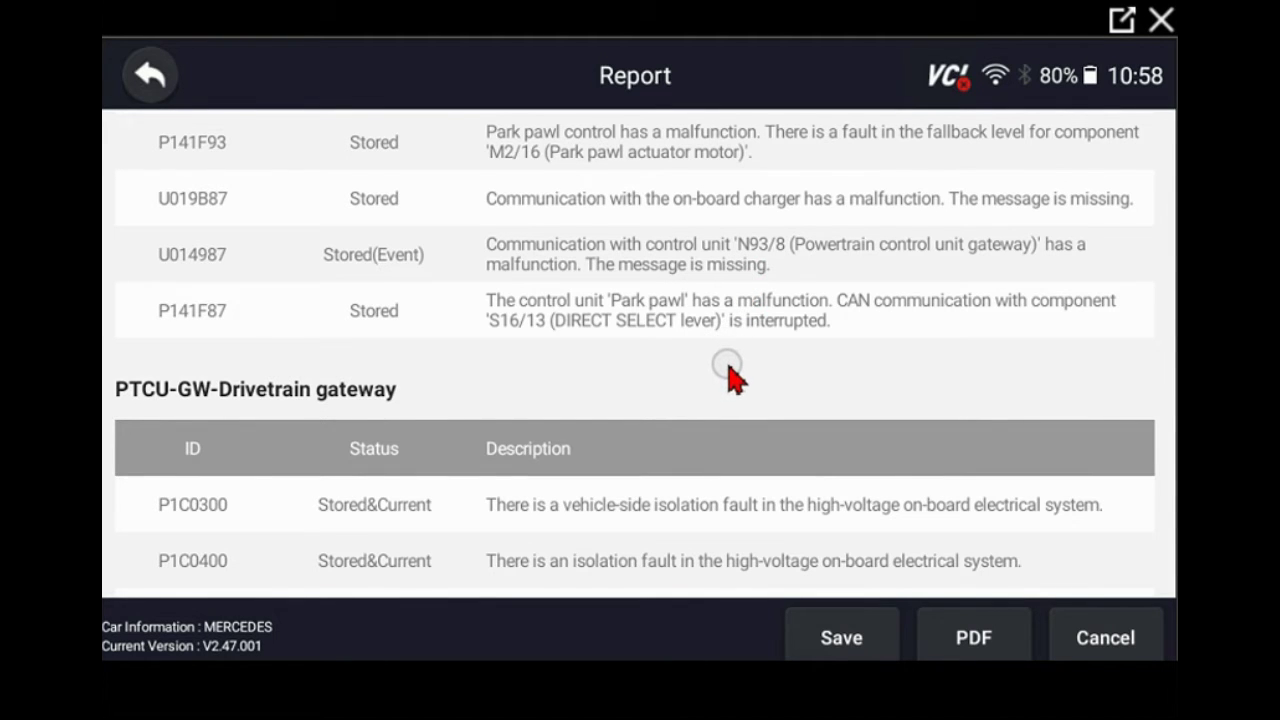
{"action": "scroll", "coordinate": [728, 376], "scroll_direction": "down", "scroll_amount": 4}
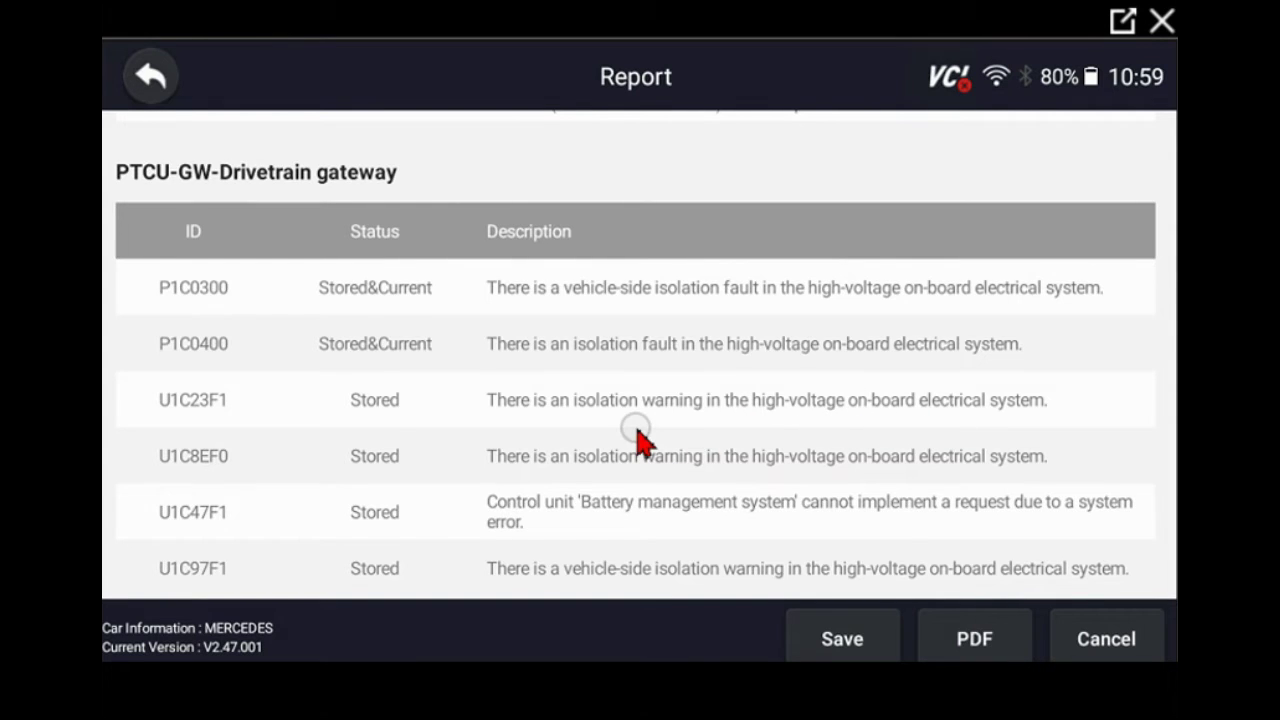
{"action": "scroll", "coordinate": [640, 437], "scroll_direction": "down", "scroll_amount": 3}
{"action": "scroll", "coordinate": [637, 437], "scroll_direction": "up", "scroll_amount": 3}
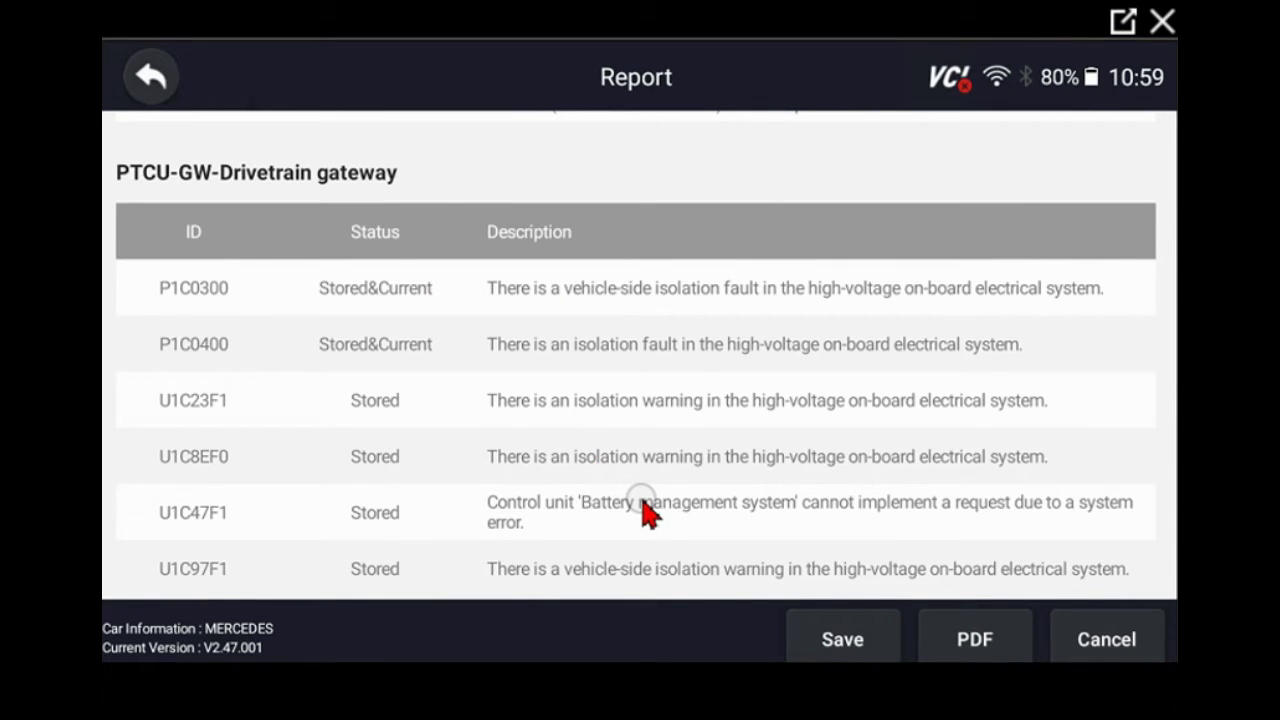
{"action": "scroll", "coordinate": [645, 510], "scroll_direction": "down", "scroll_amount": 3}
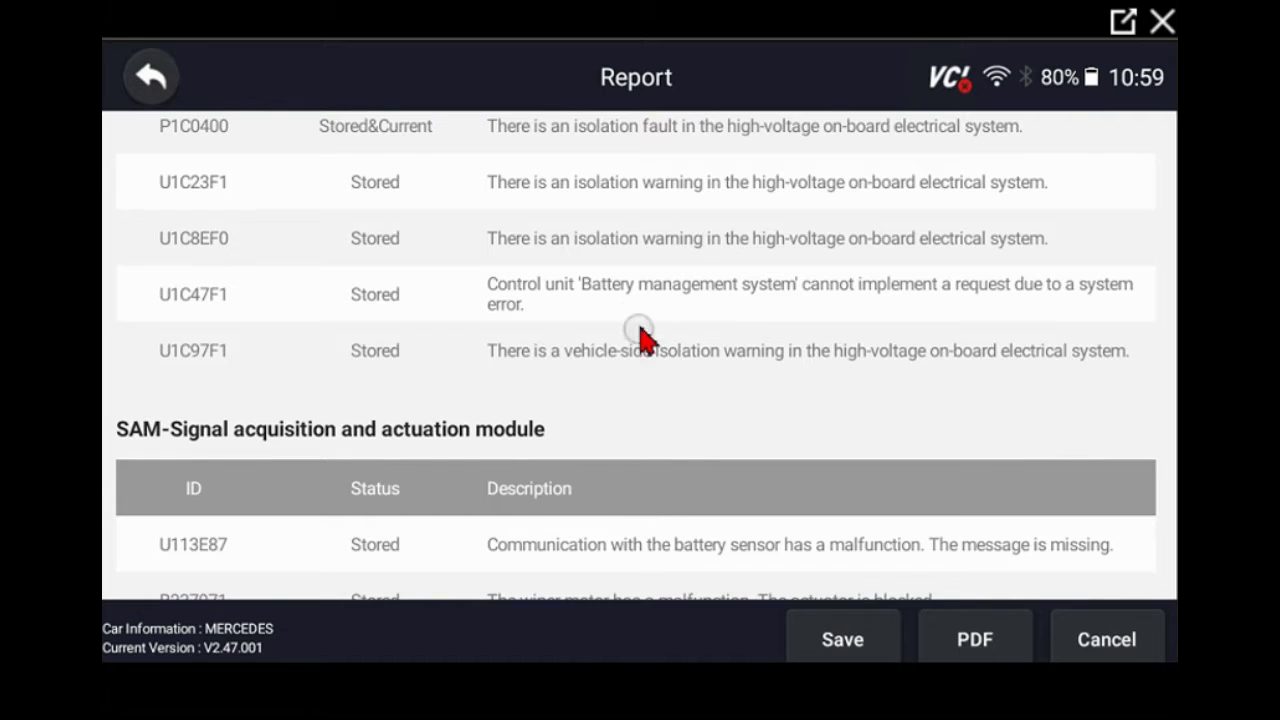
Examine the report's fault codes for the signal acquisition module, Audio or COMAND, and air conditioning
{"action": "scroll", "coordinate": [521, 318], "scroll_direction": "down", "scroll_amount": 3}
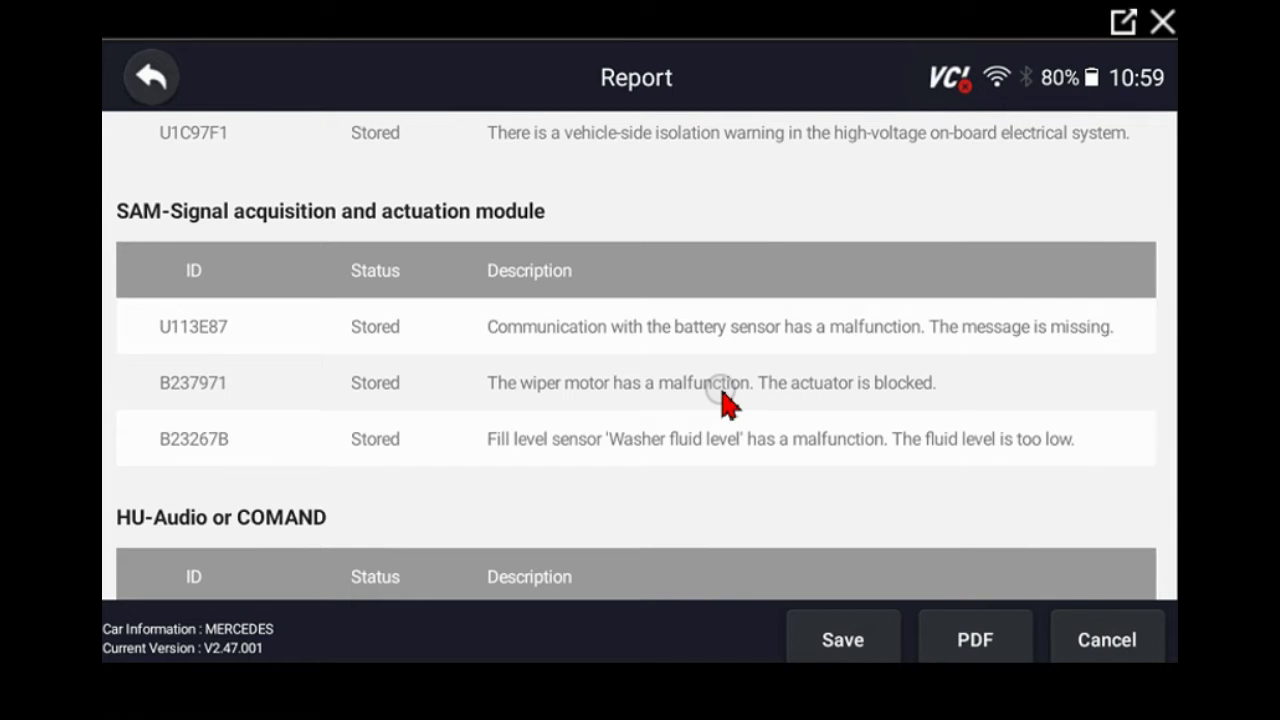
{"action": "scroll", "coordinate": [726, 403], "scroll_direction": "down", "scroll_amount": 3}
{"action": "scroll", "coordinate": [726, 403], "scroll_direction": "down", "scroll_amount": 1}
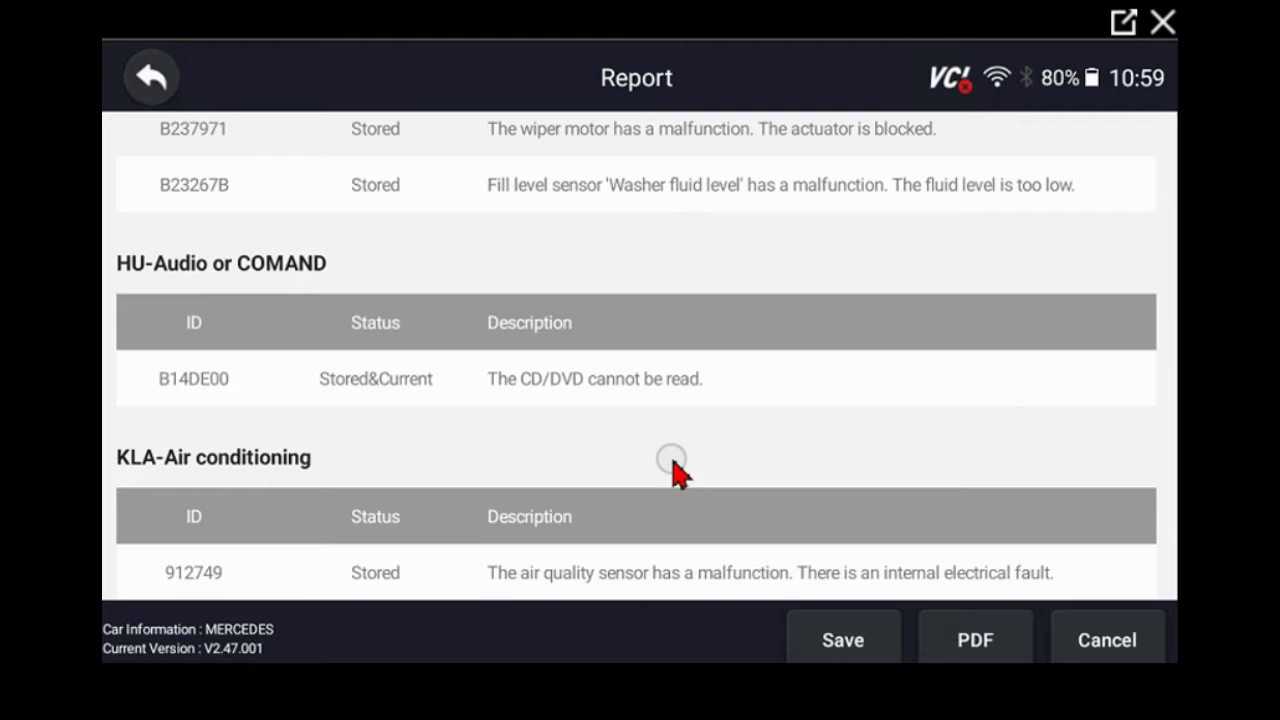
{"action": "scroll", "coordinate": [664, 484], "scroll_direction": "up", "scroll_amount": 3}
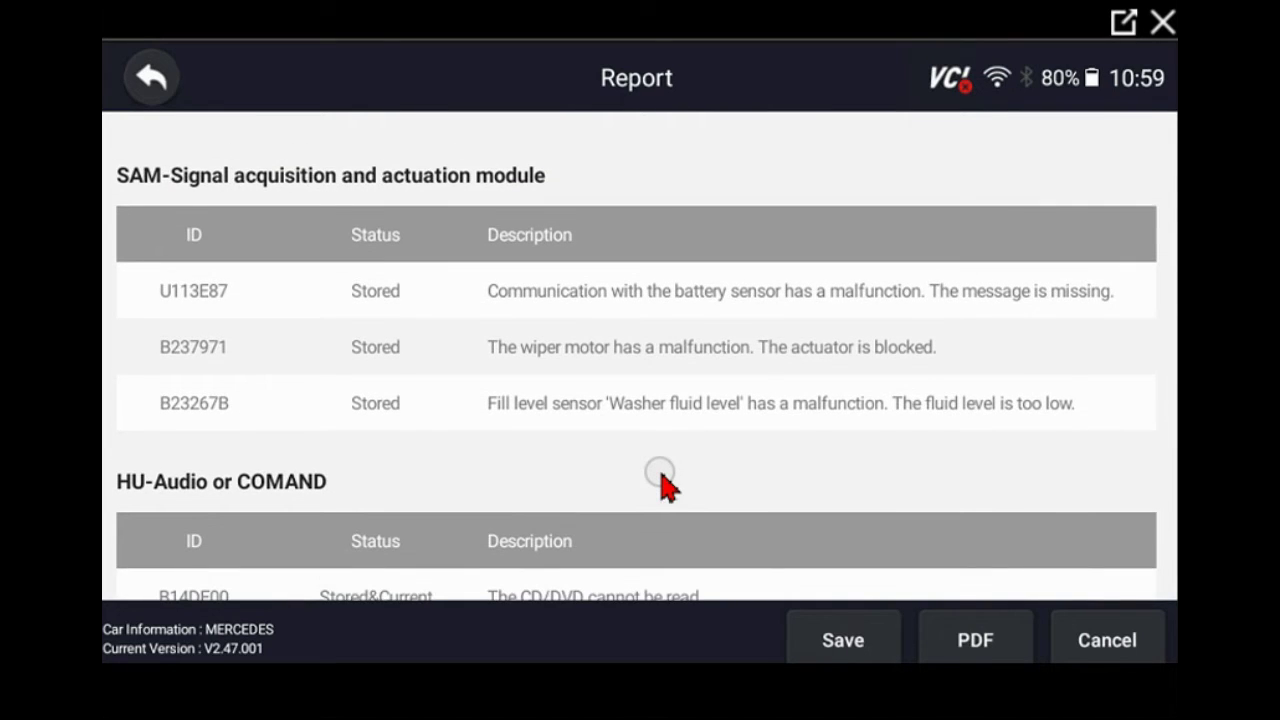
{"action": "scroll", "coordinate": [664, 484], "scroll_direction": "up", "scroll_amount": 3}
{"action": "scroll", "coordinate": [664, 484], "scroll_direction": "up", "scroll_amount": 3}
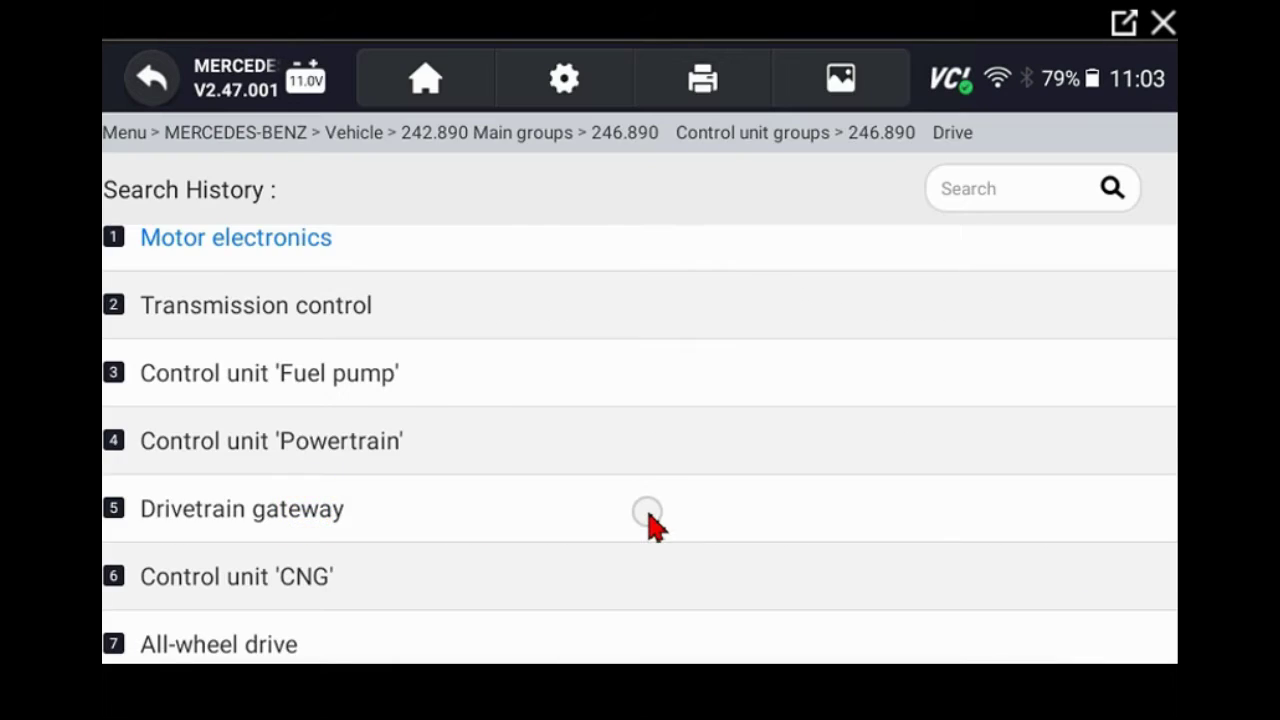
Open the Drivetrain gateway control unit and read its fault codes
{"action": "left_click", "coordinate": [645, 514]}
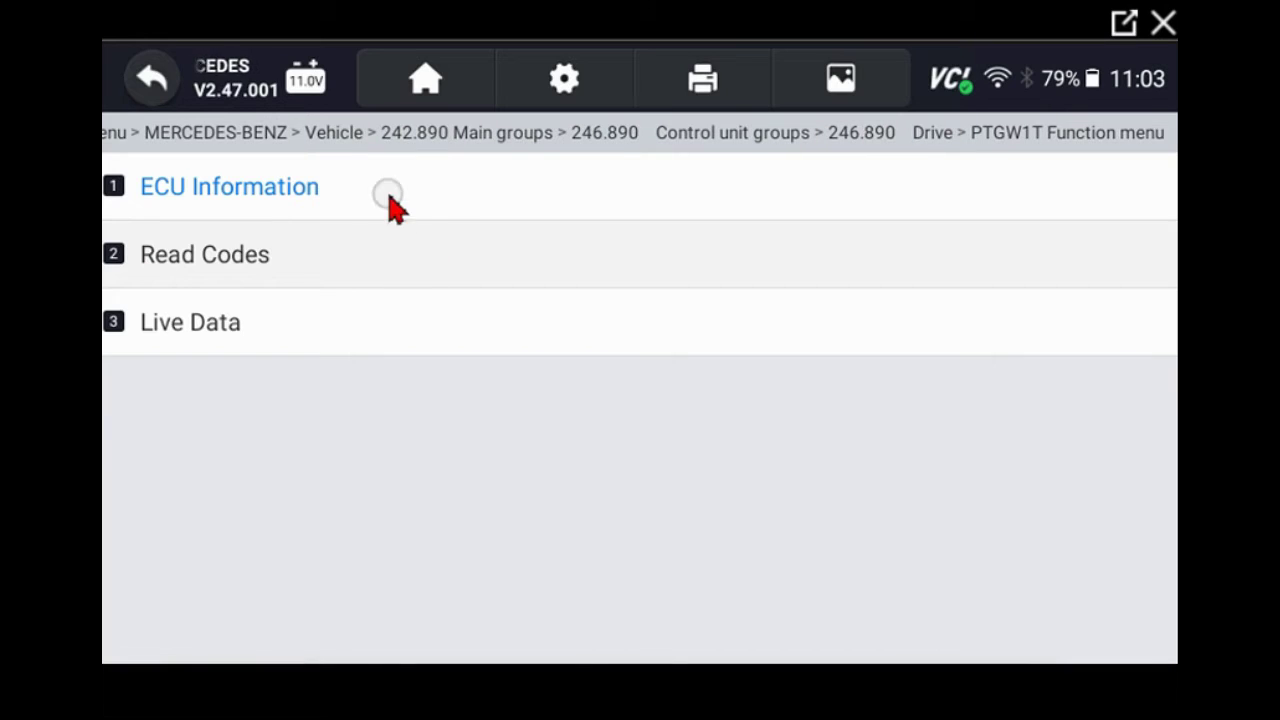
{"action": "left_click", "coordinate": [266, 257]}
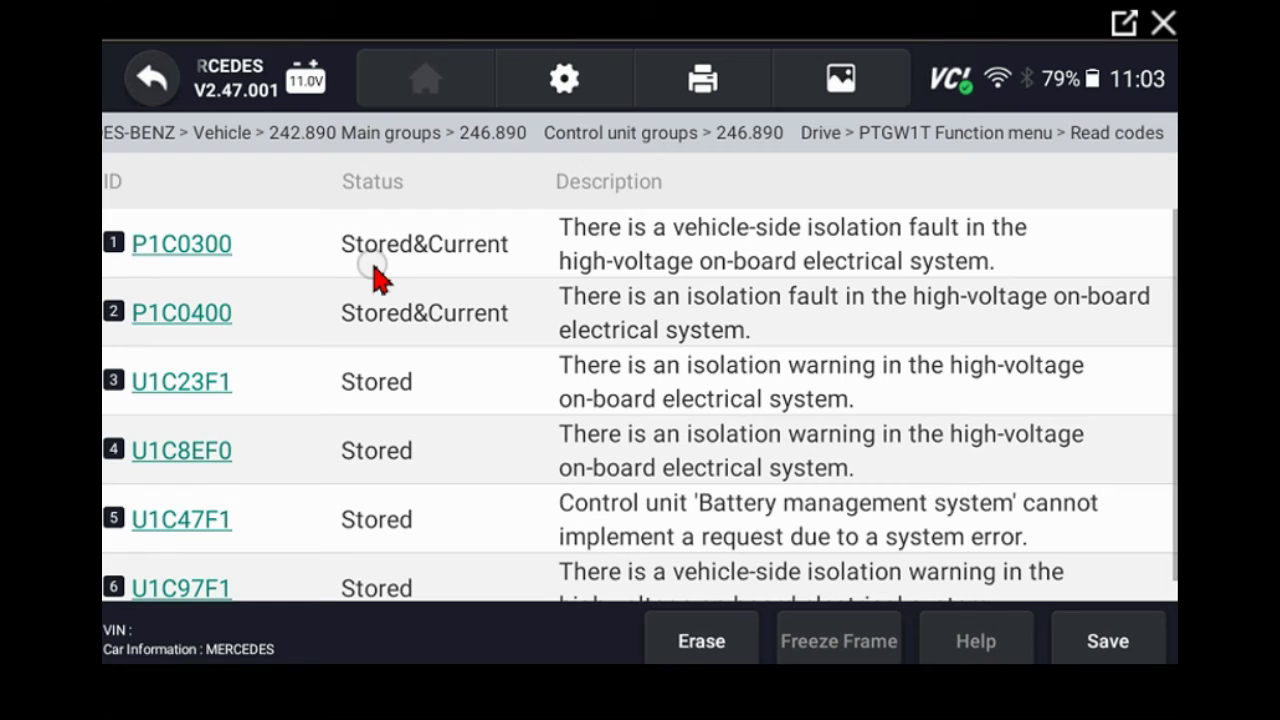
{"action": "scroll", "coordinate": [380, 391], "scroll_direction": "down", "scroll_amount": 1}
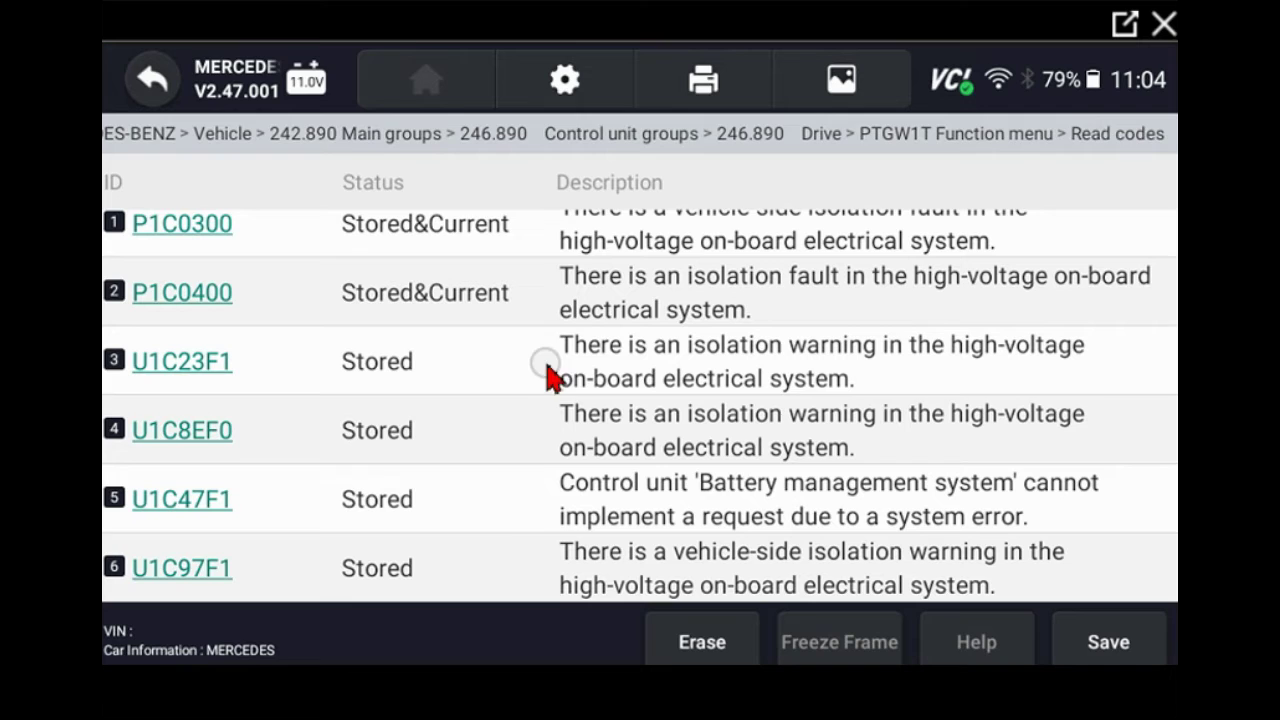
Check the drivetrain gateway's live data for its power supply, and return to the function menu
{"action": "left_click", "coordinate": [142, 86]}
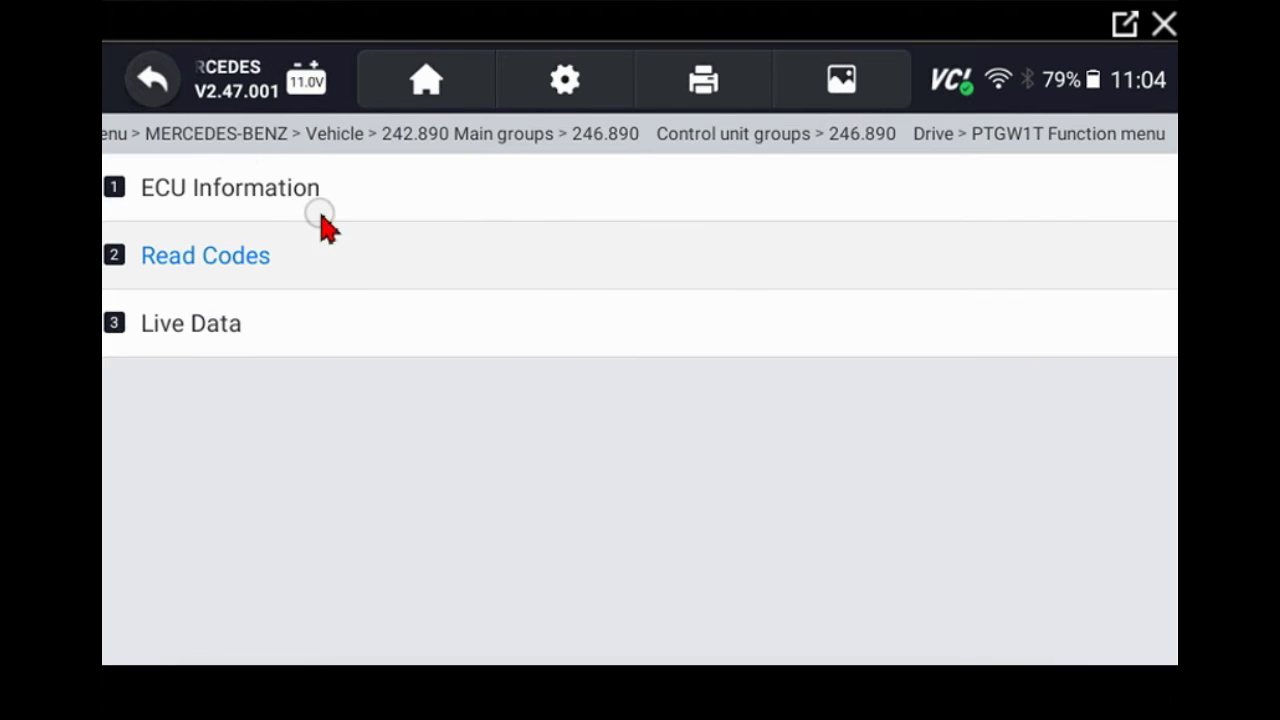
{"action": "left_click", "coordinate": [271, 329]}
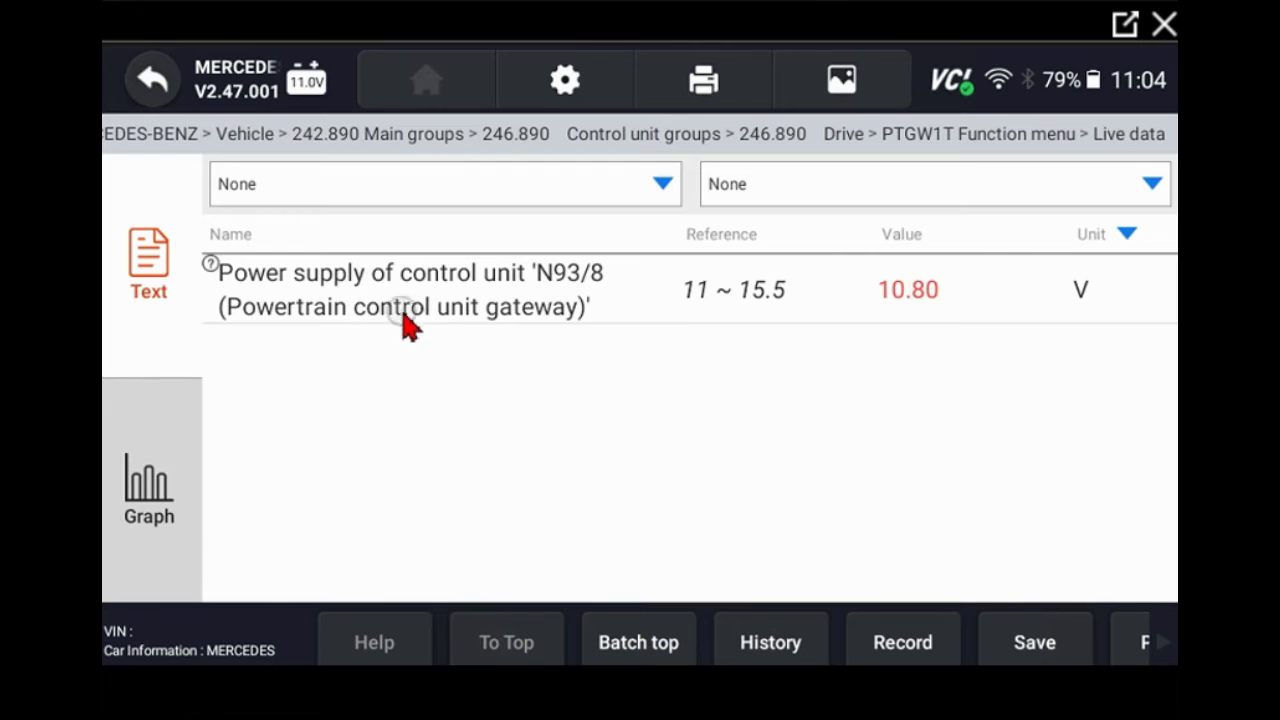
{"action": "left_click", "coordinate": [155, 84]}
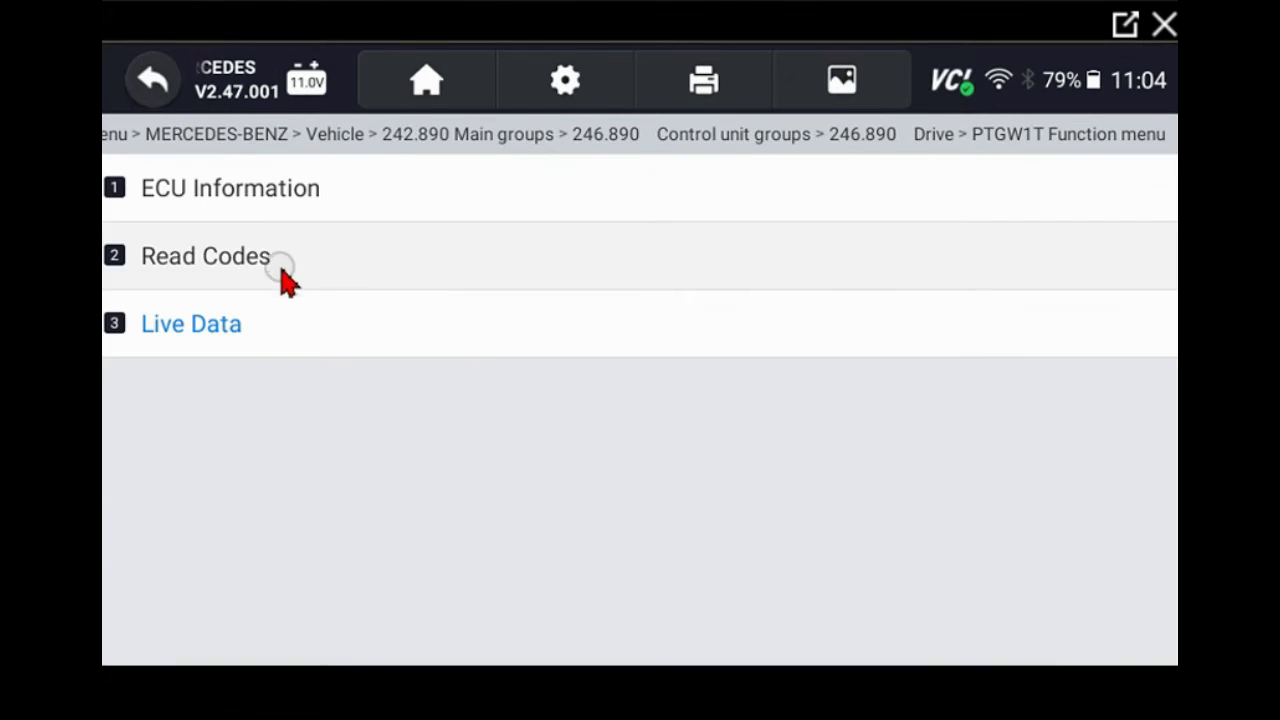
Read the drivetrain gateway's fault codes again, erase them, acknowledge the results and return to its function menu
{"action": "left_click", "coordinate": [260, 256]}
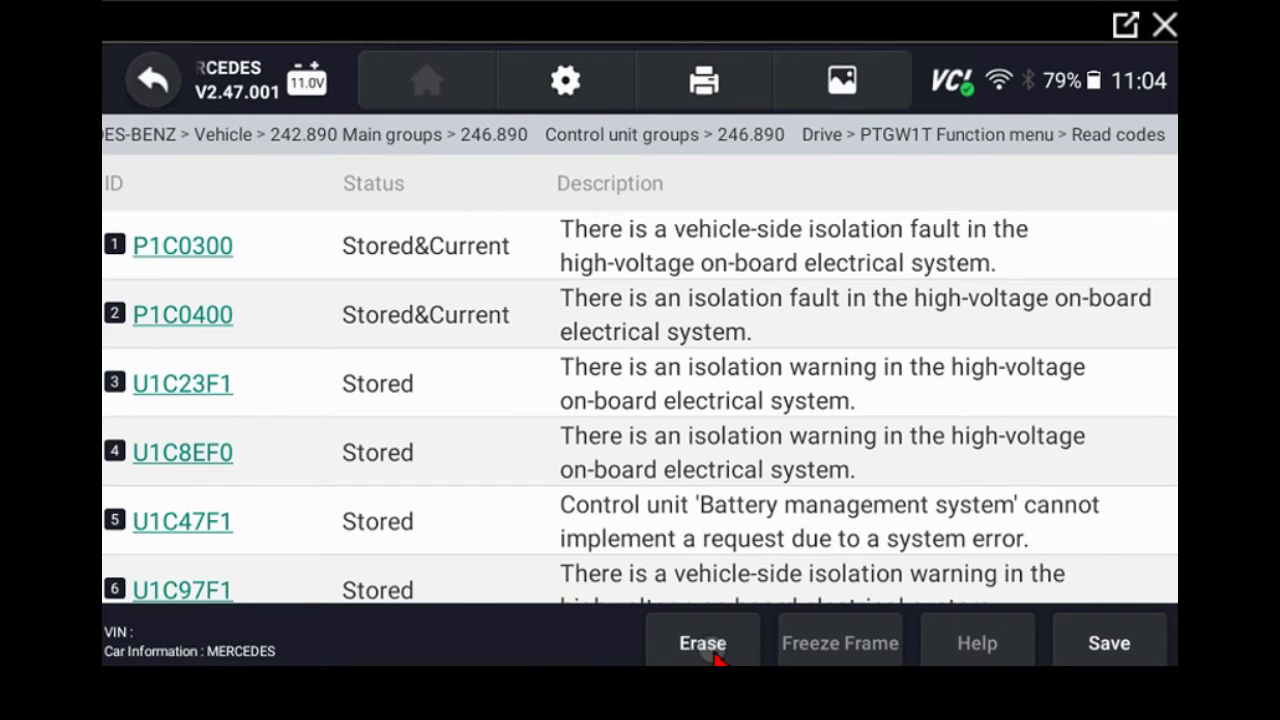
{"action": "left_click", "coordinate": [712, 652]}
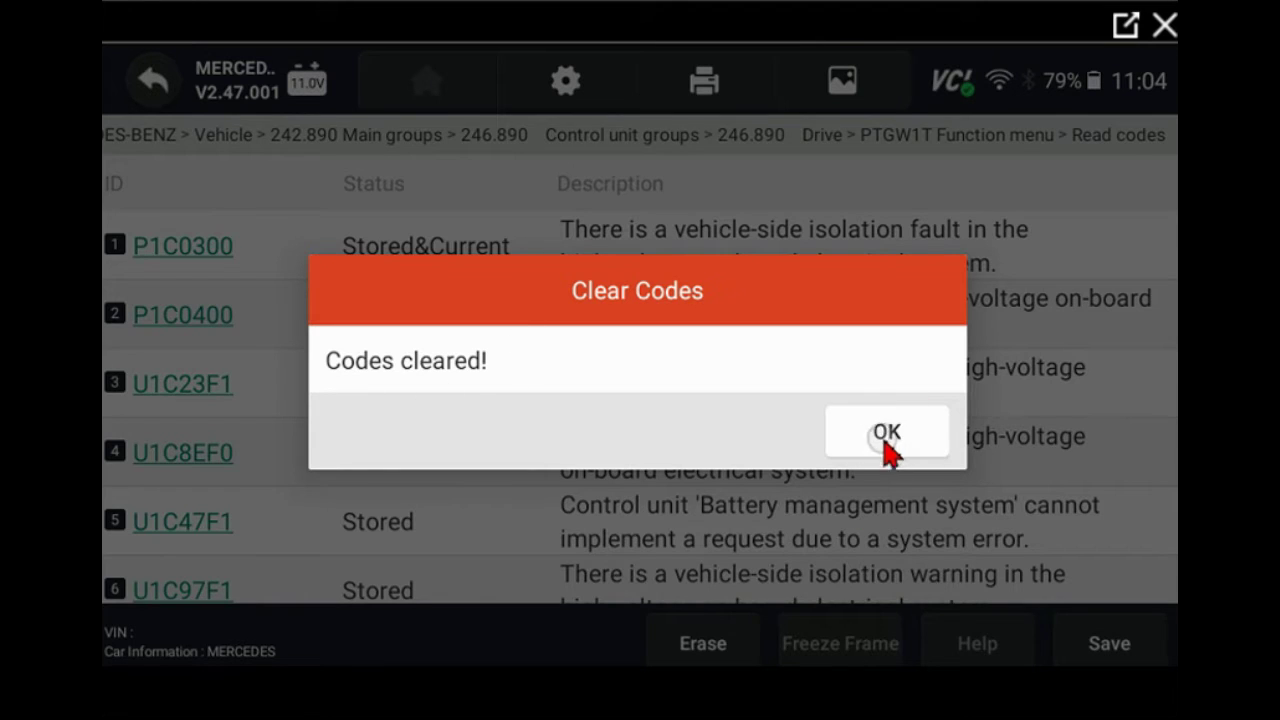
{"action": "left_click", "coordinate": [885, 440]}
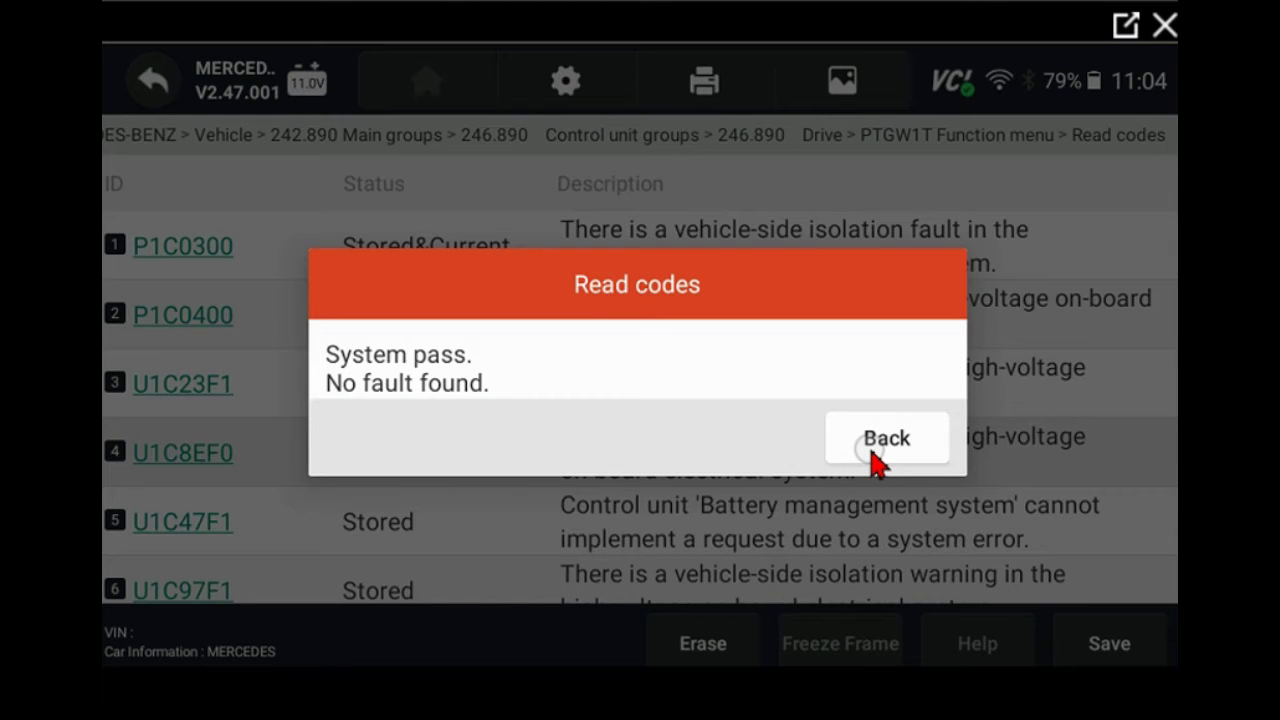
{"action": "left_click", "coordinate": [877, 455]}
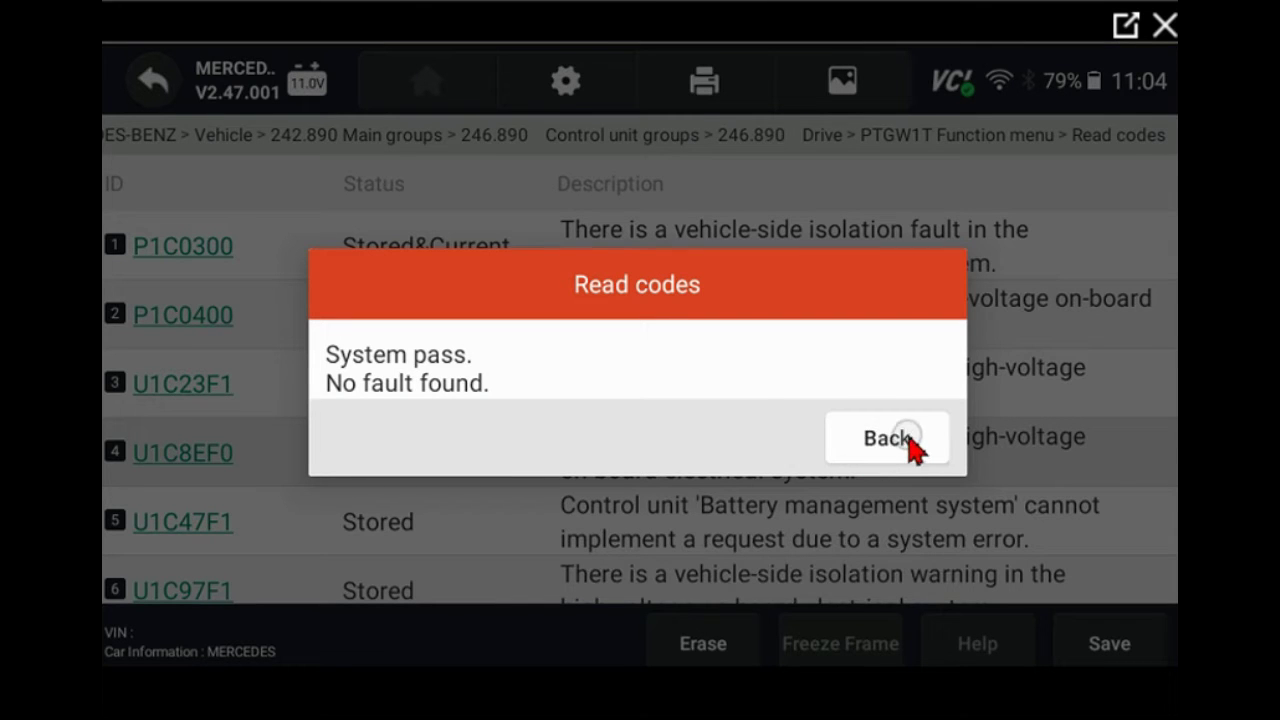
{"action": "left_click", "coordinate": [886, 440]}
{"action": "left_click", "coordinate": [390, 286]}
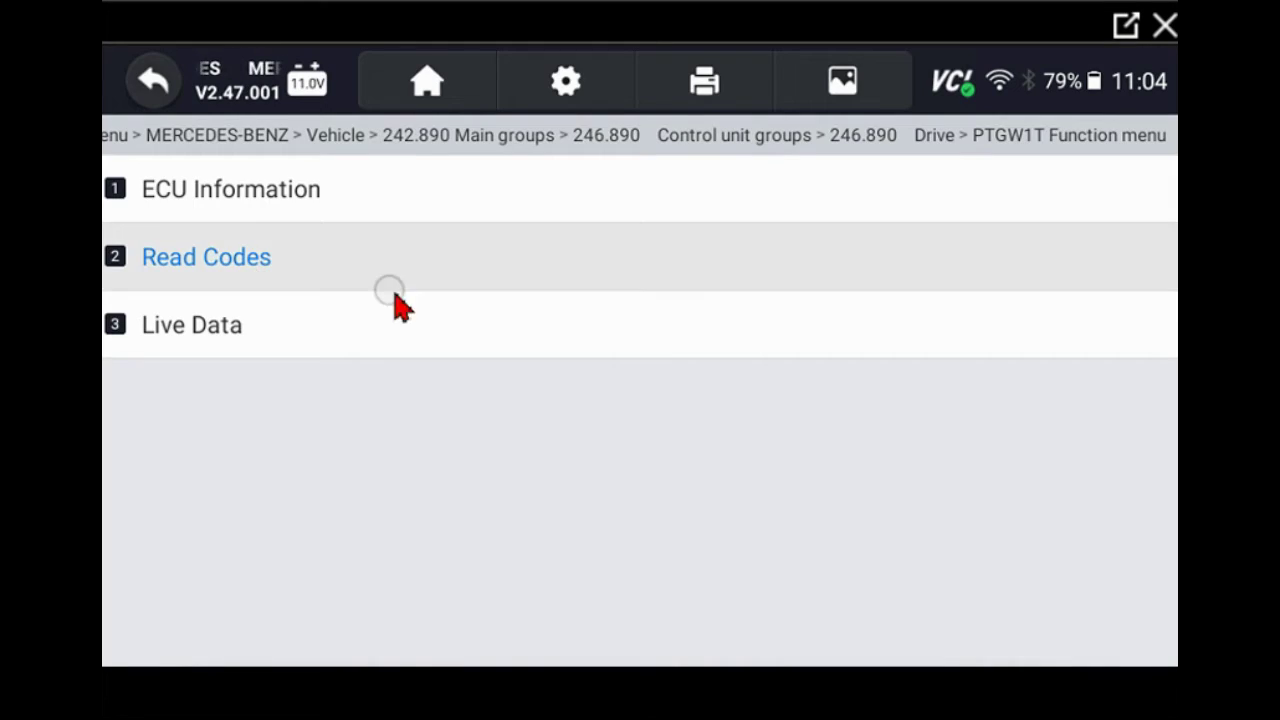
{"action": "key", "text": "Escape"}
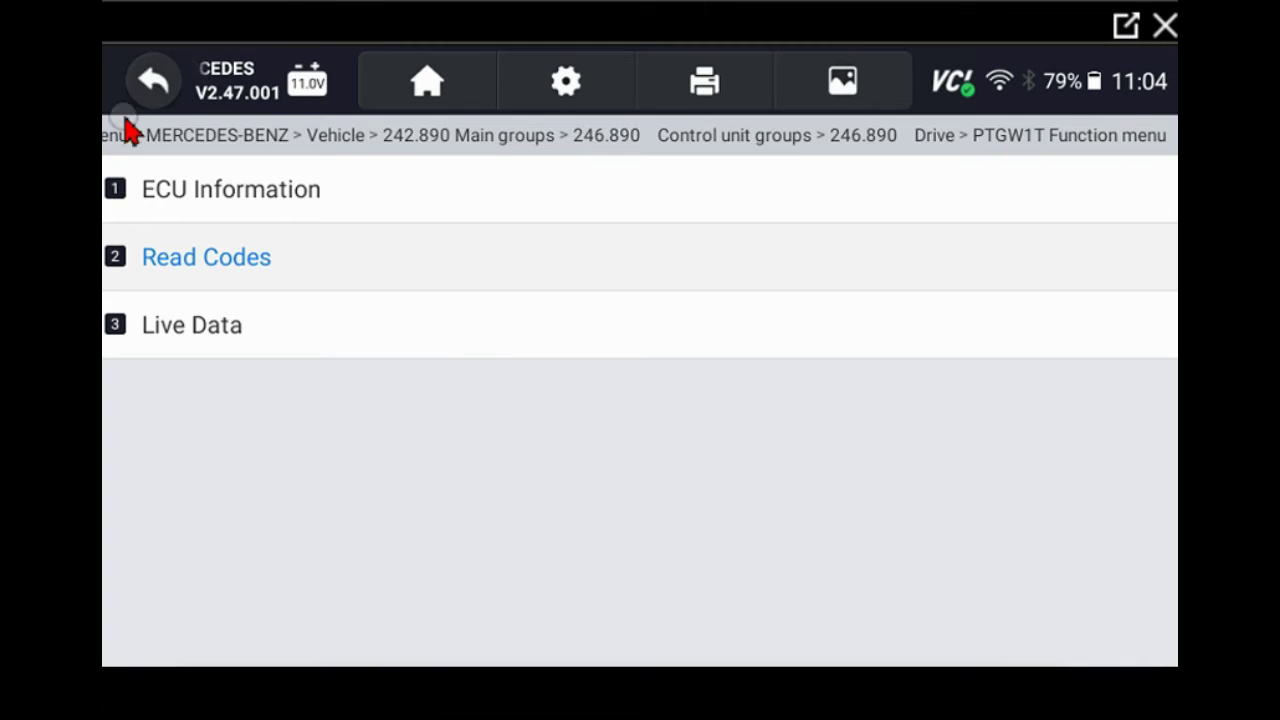
Leave the drivetrain gateway back to the control unit groups and reopen it from the Drive group
{"action": "left_click", "coordinate": [143, 80]}
{"action": "left_click", "coordinate": [313, 580]}
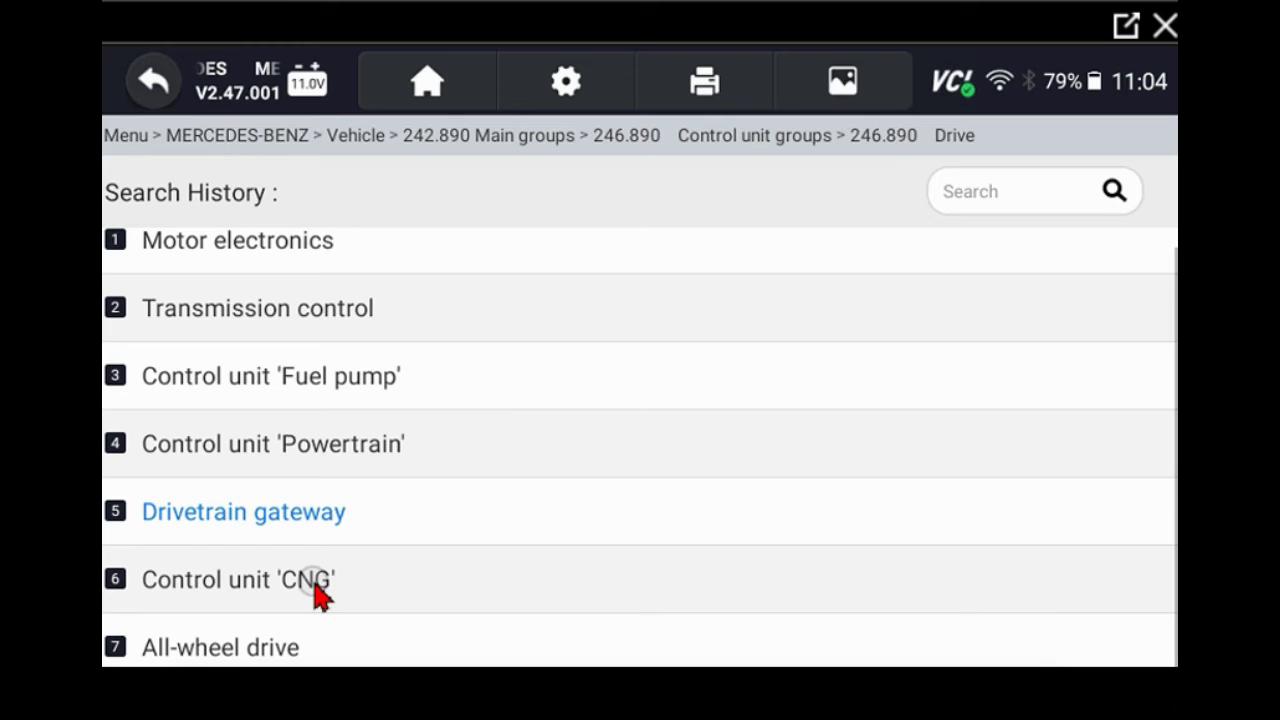
{"action": "left_click", "coordinate": [150, 84]}
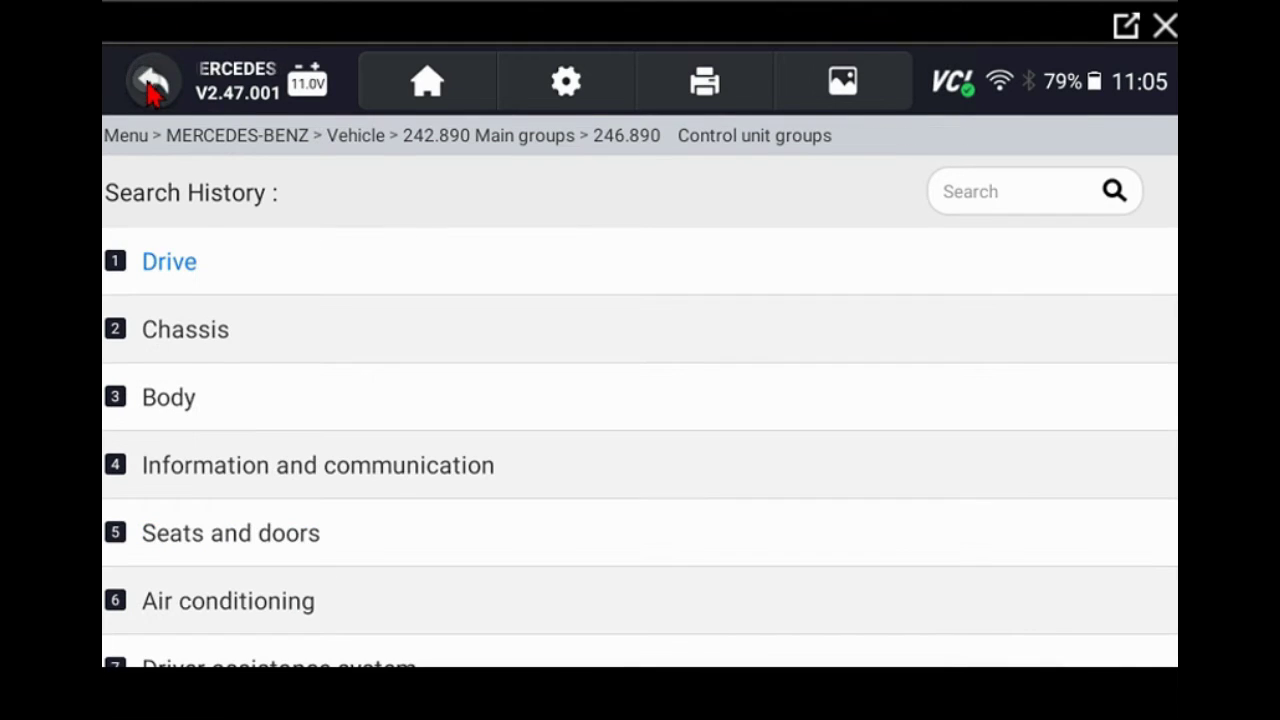
{"action": "left_click", "coordinate": [228, 272]}
{"action": "left_click", "coordinate": [338, 556]}
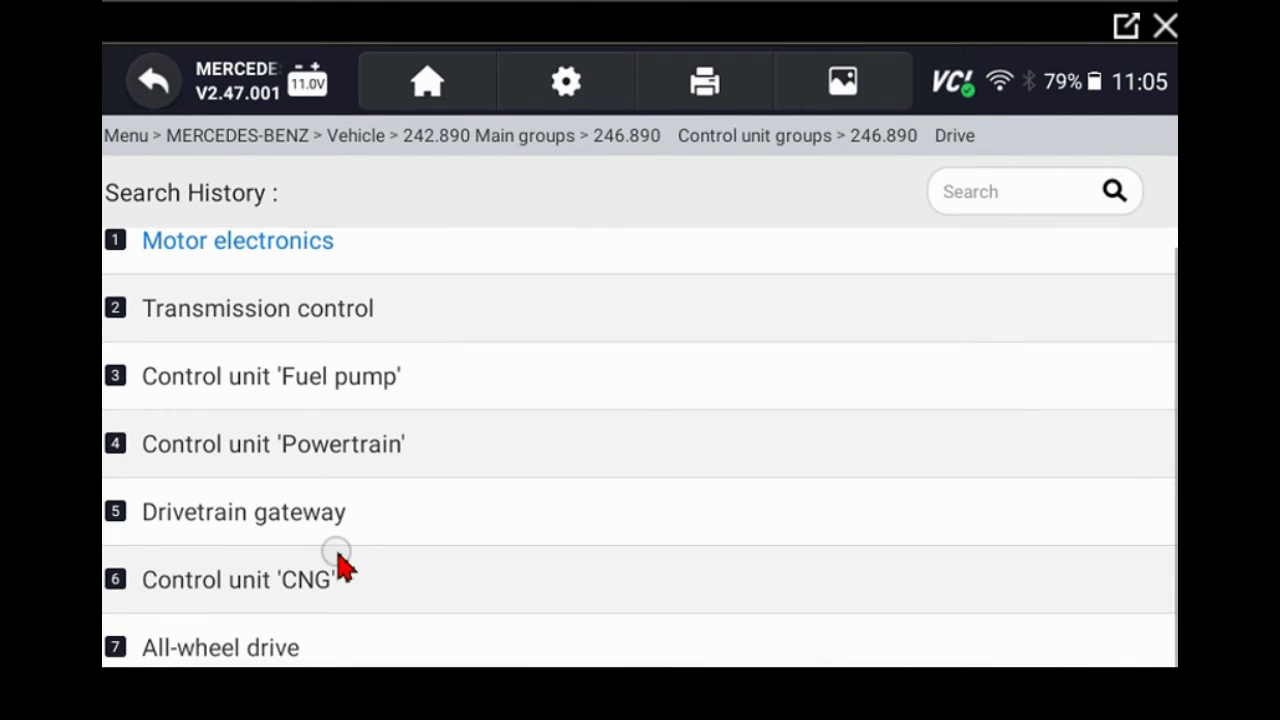
{"action": "left_click", "coordinate": [325, 515]}
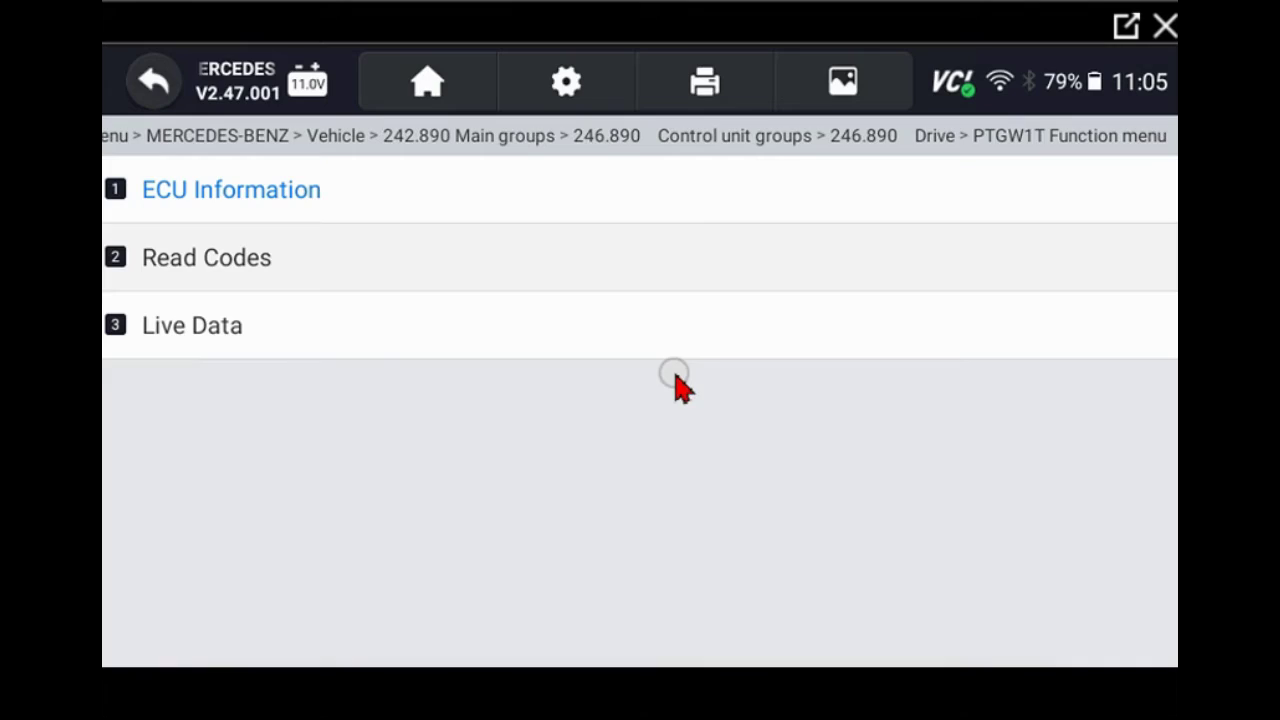
Read the drivetrain gateway's fault codes again and return to the control unit groups
{"action": "left_click", "coordinate": [277, 254]}
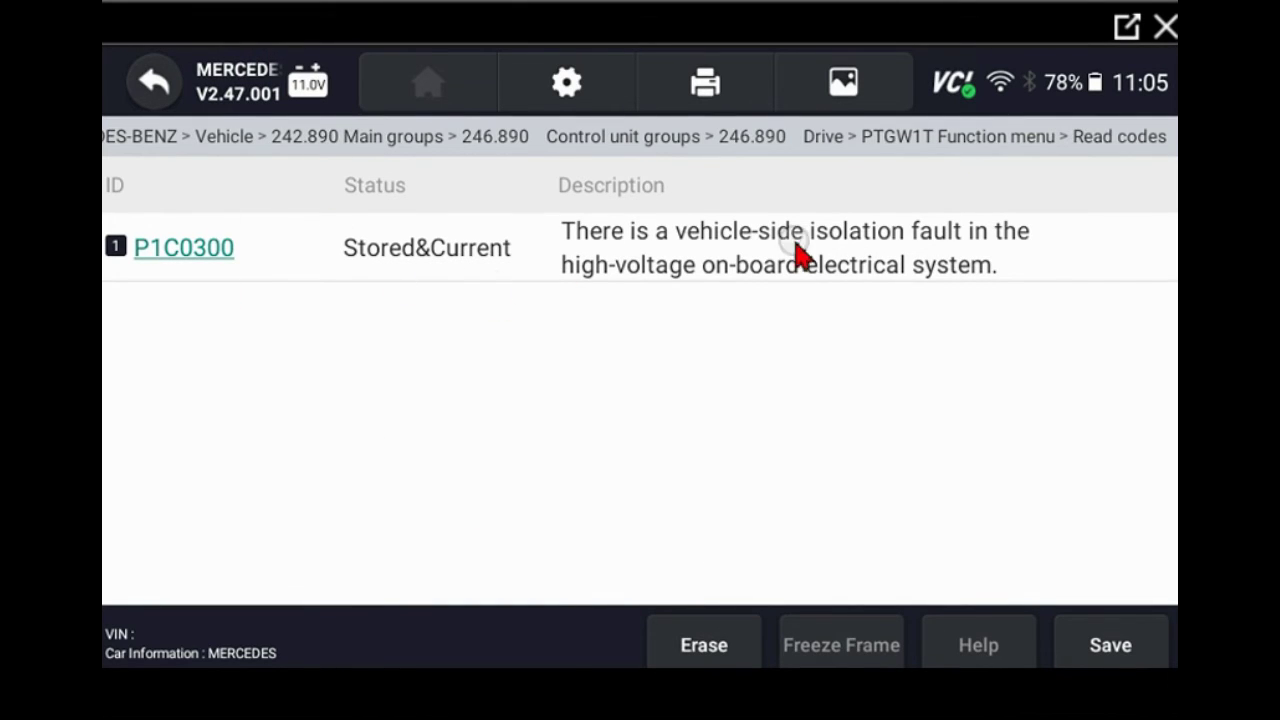
{"action": "left_click", "coordinate": [178, 88]}
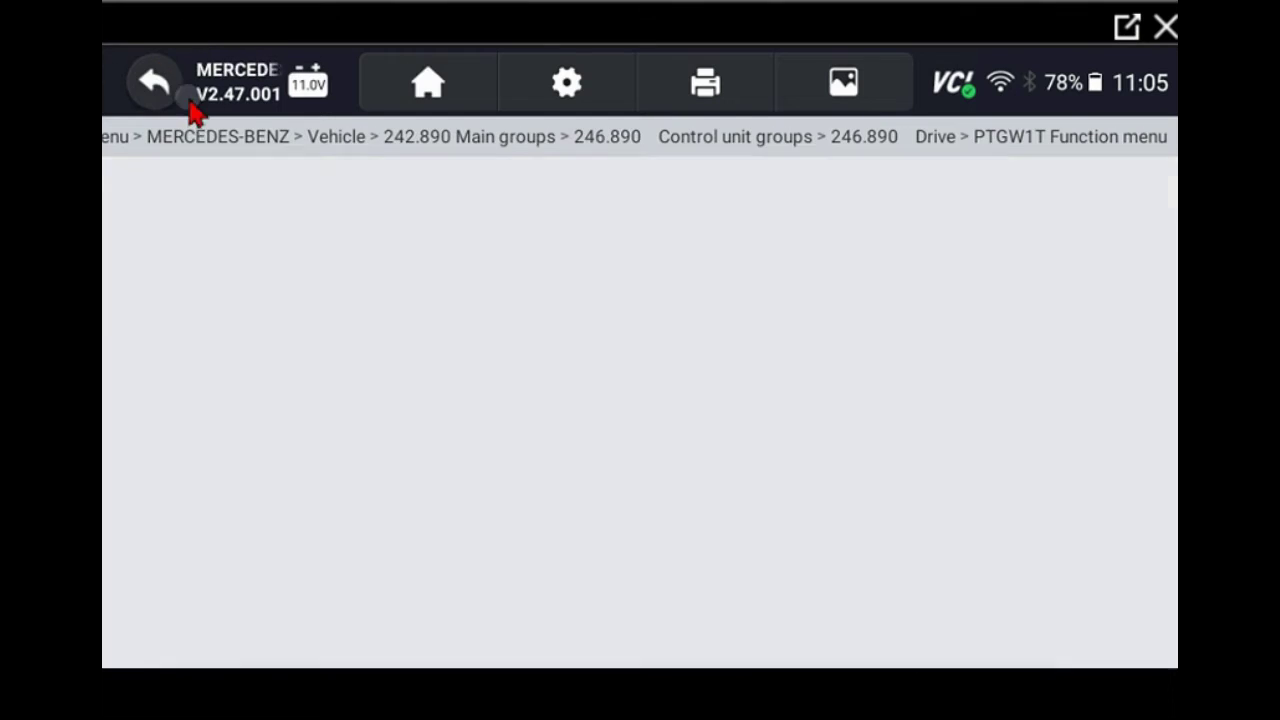
{"action": "left_click", "coordinate": [155, 86]}
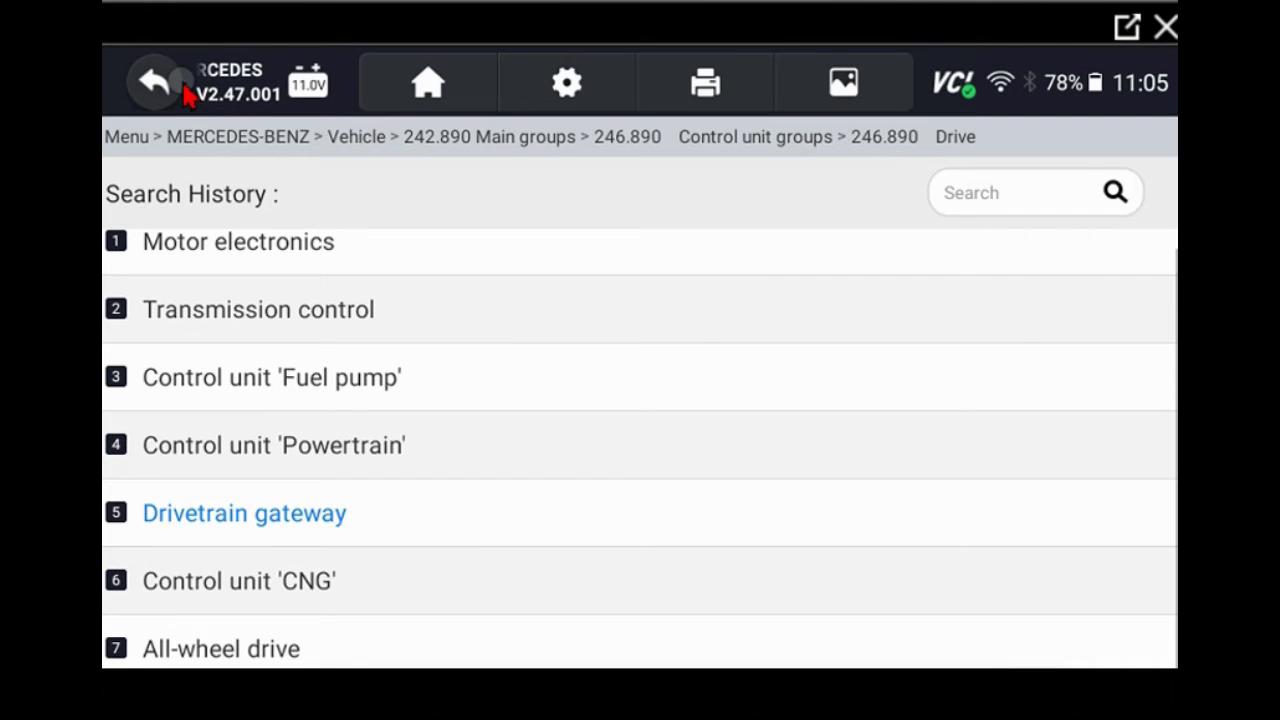
{"action": "left_click", "coordinate": [155, 86]}
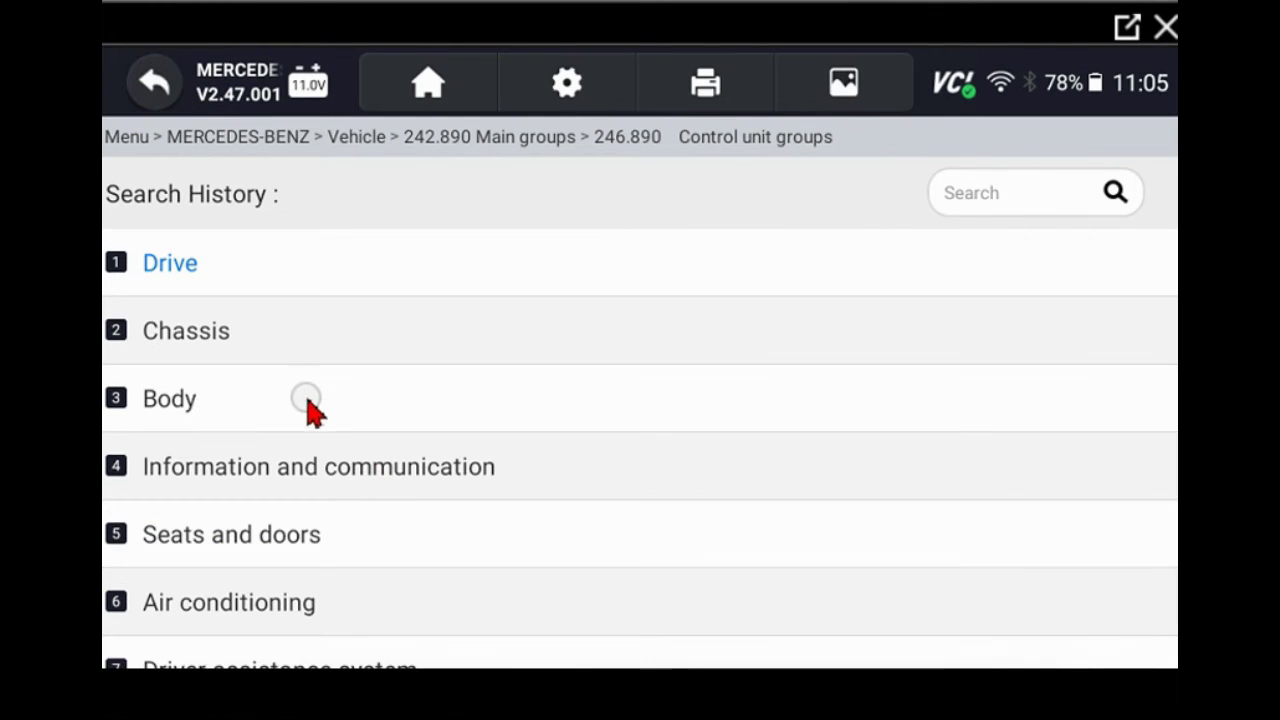
Look through the Chassis and Body groups for a relevant control unit, and return to the control unit groups
{"action": "left_click", "coordinate": [224, 340]}
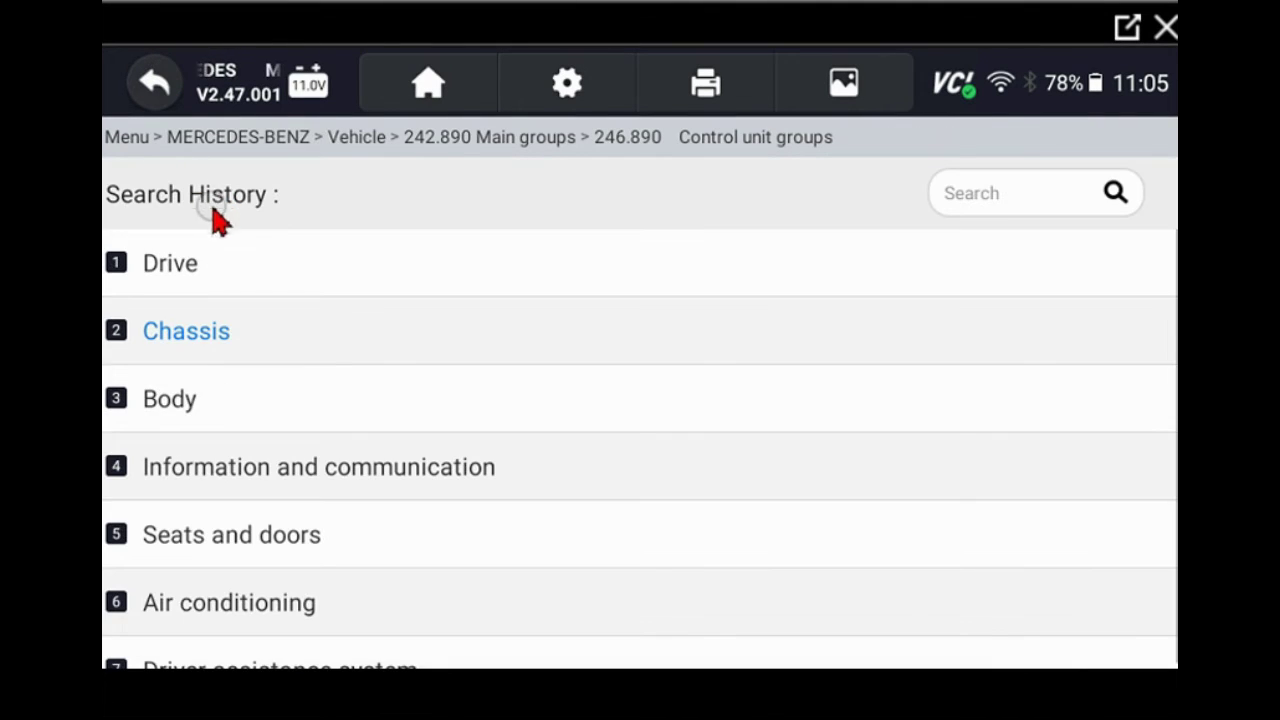
{"action": "left_click", "coordinate": [192, 402]}
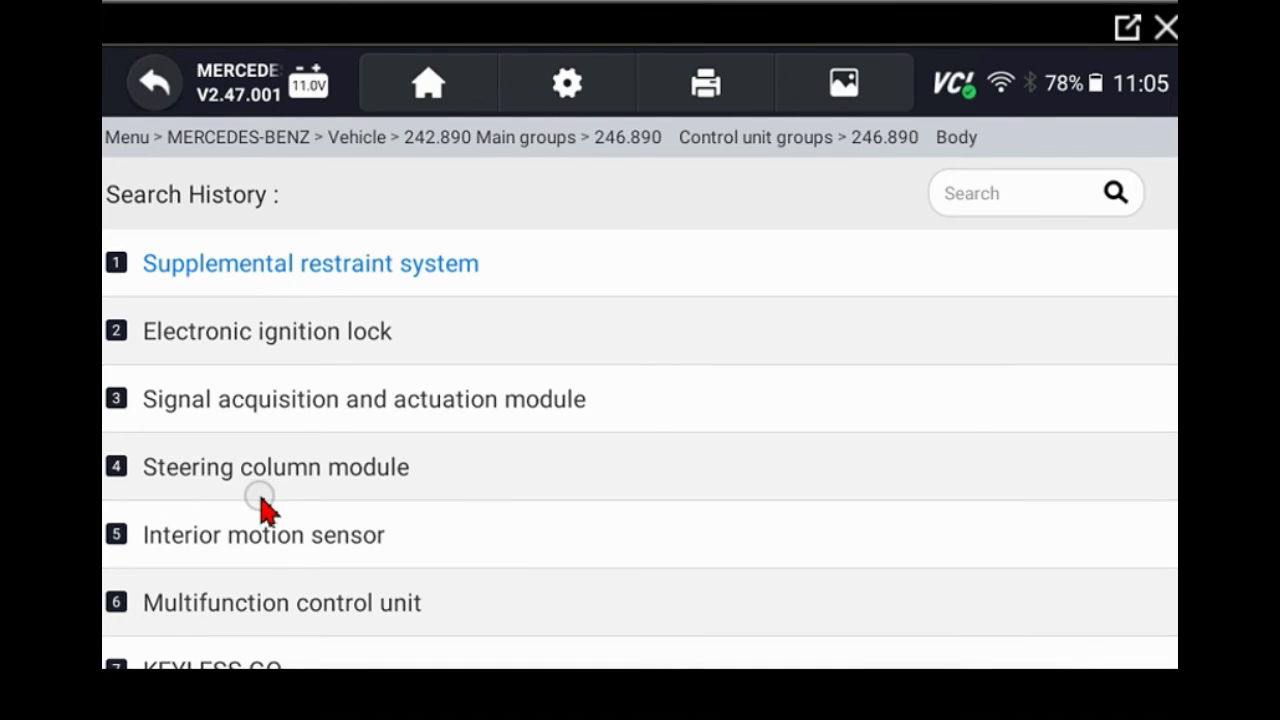
{"action": "scroll", "coordinate": [262, 508], "scroll_direction": "down", "scroll_amount": 6}
{"action": "scroll", "coordinate": [266, 420], "scroll_direction": "up", "scroll_amount": 2}
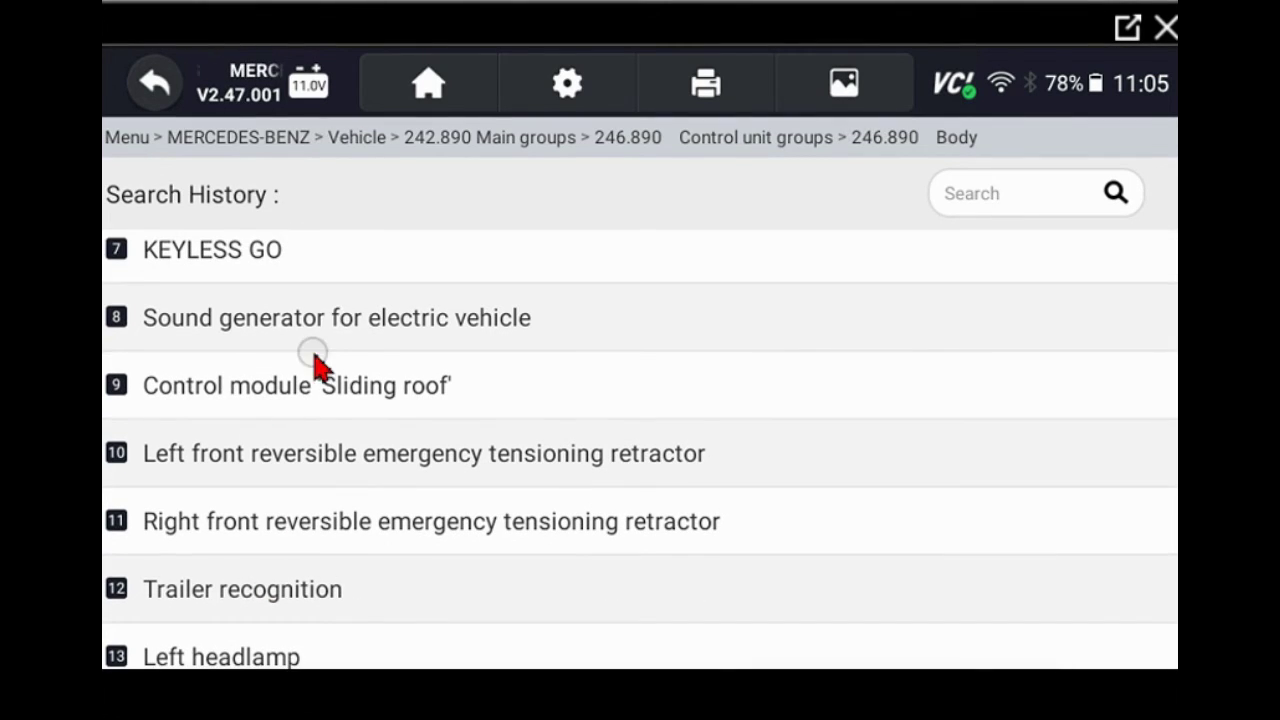
{"action": "scroll", "coordinate": [331, 449], "scroll_direction": "down", "scroll_amount": 2}
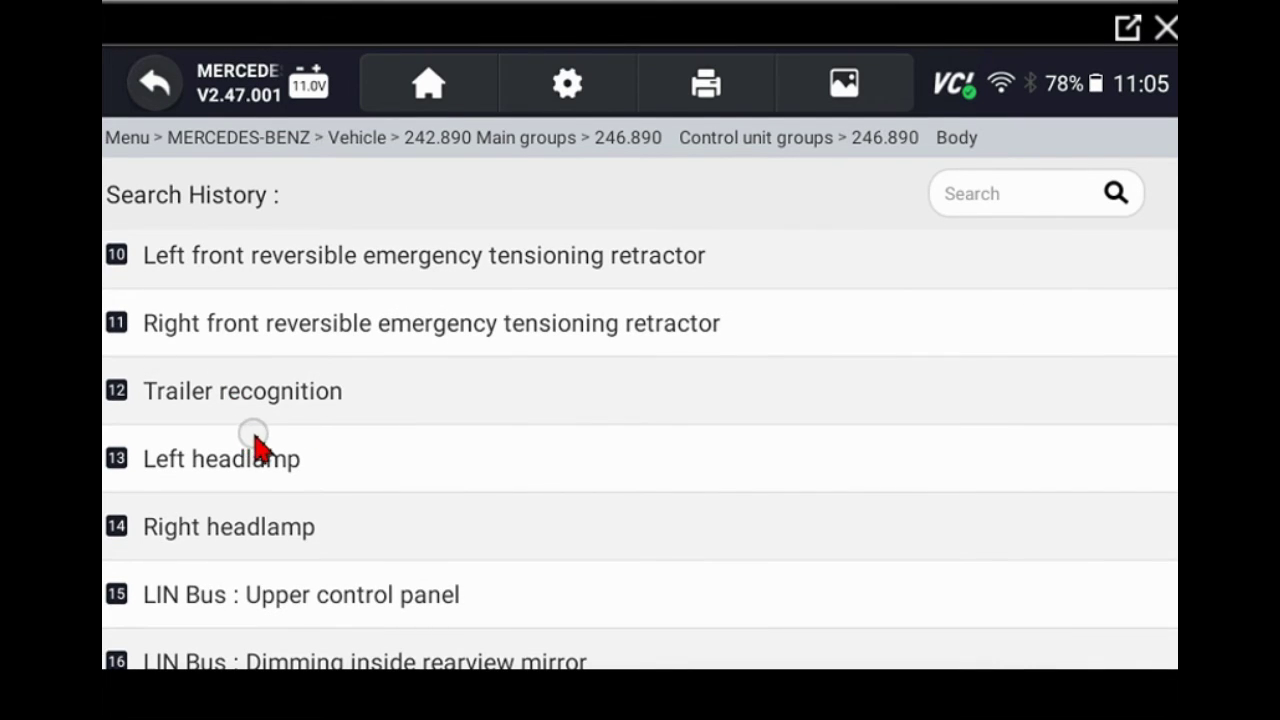
{"action": "scroll", "coordinate": [257, 447], "scroll_direction": "down", "scroll_amount": 5}
{"action": "scroll", "coordinate": [268, 455], "scroll_direction": "down", "scroll_amount": 5}
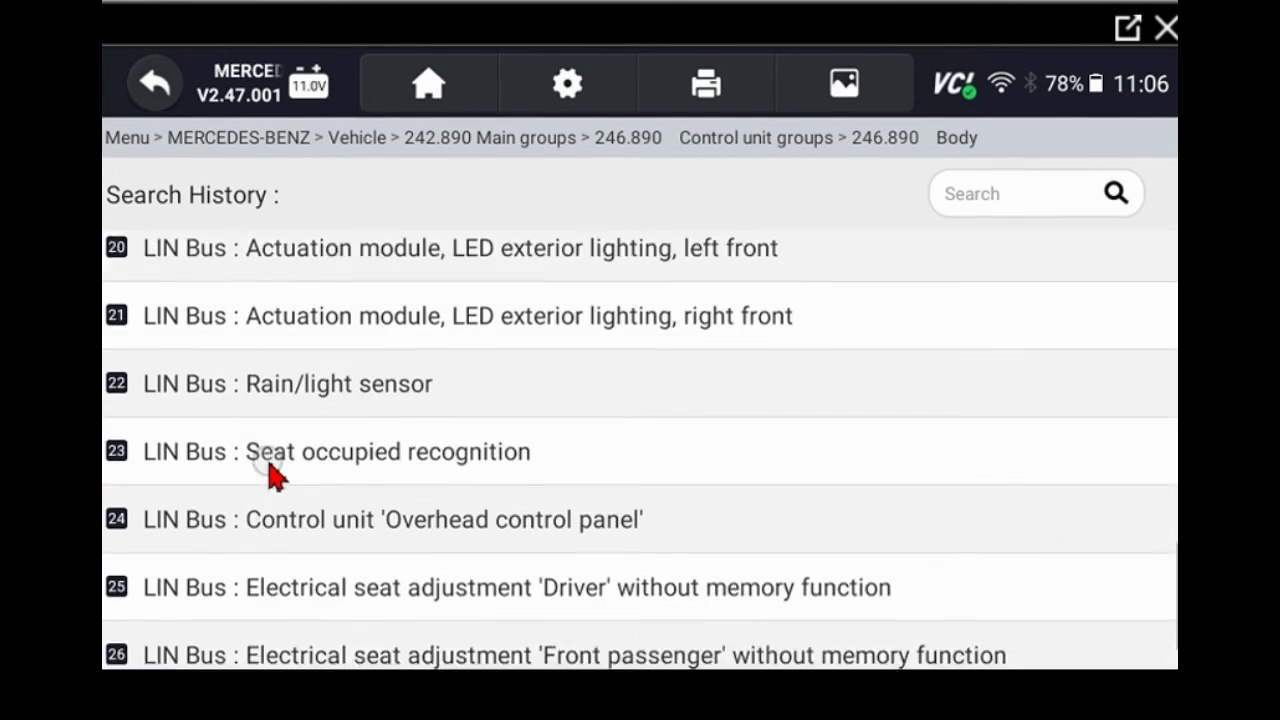
{"action": "scroll", "coordinate": [283, 475], "scroll_direction": "down", "scroll_amount": 2}
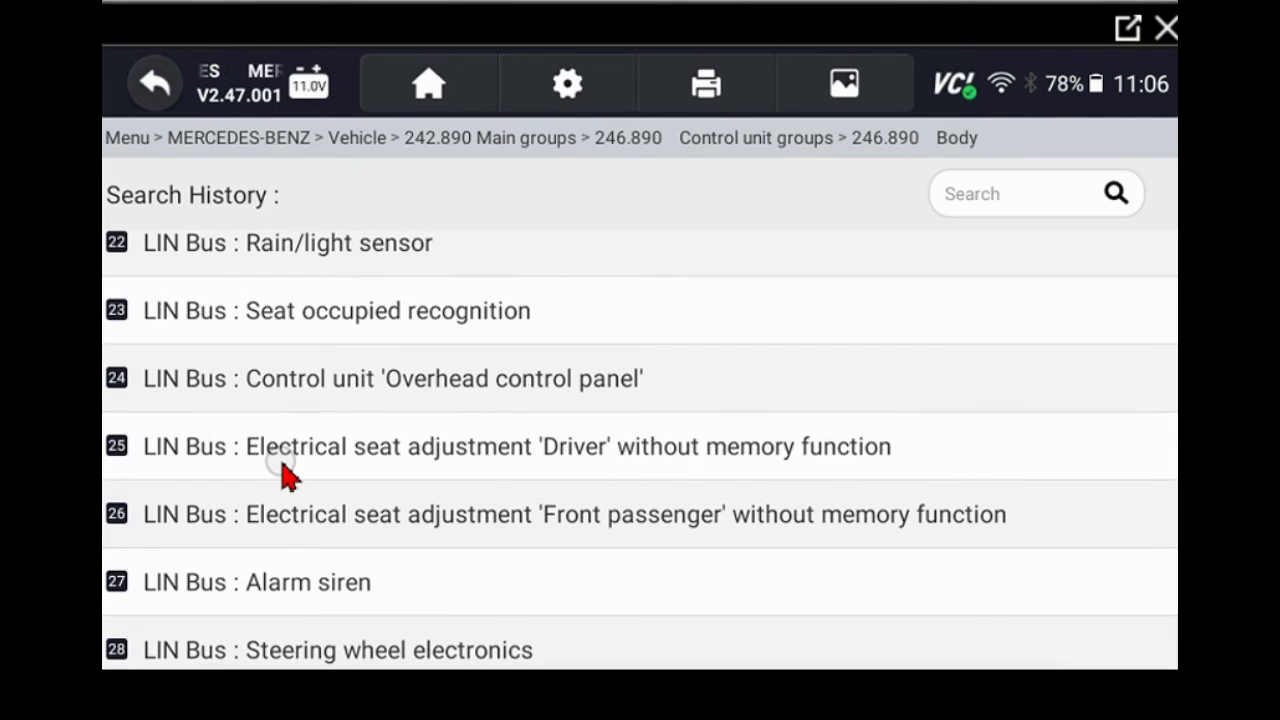
{"action": "scroll", "coordinate": [283, 475], "scroll_direction": "up", "scroll_amount": 5}
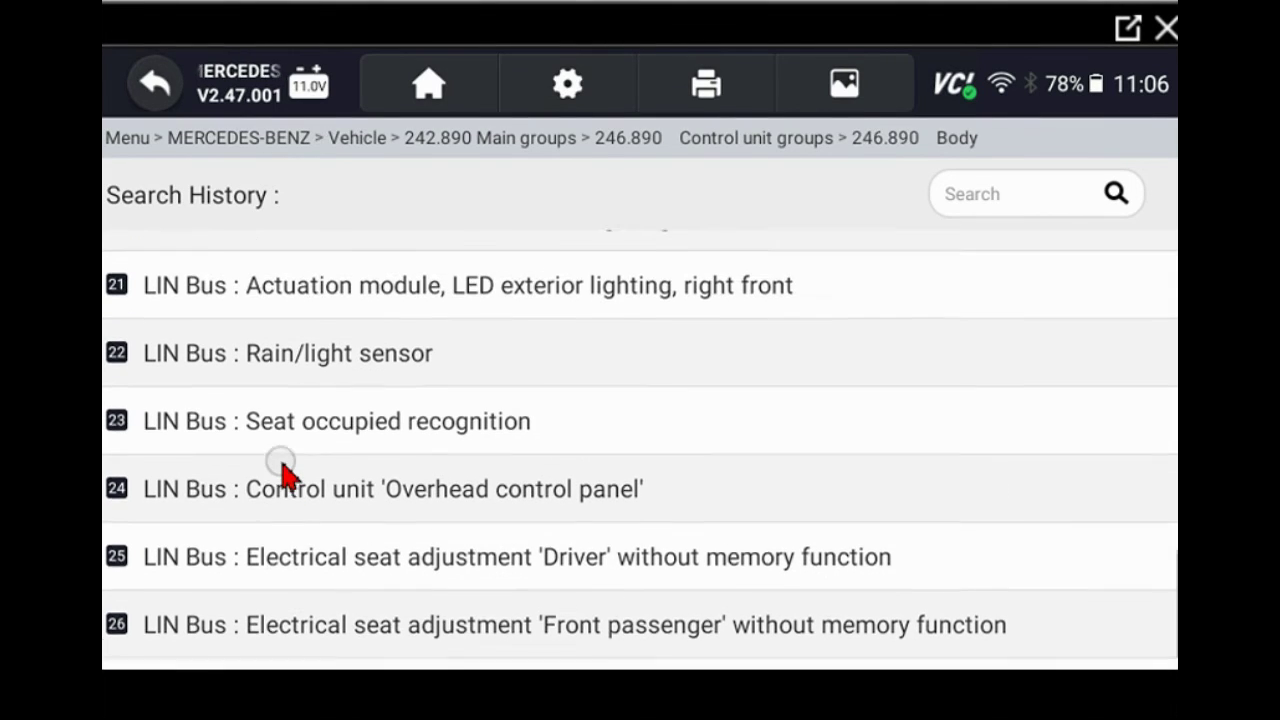
{"action": "scroll", "coordinate": [283, 475], "scroll_direction": "up", "scroll_amount": 7}
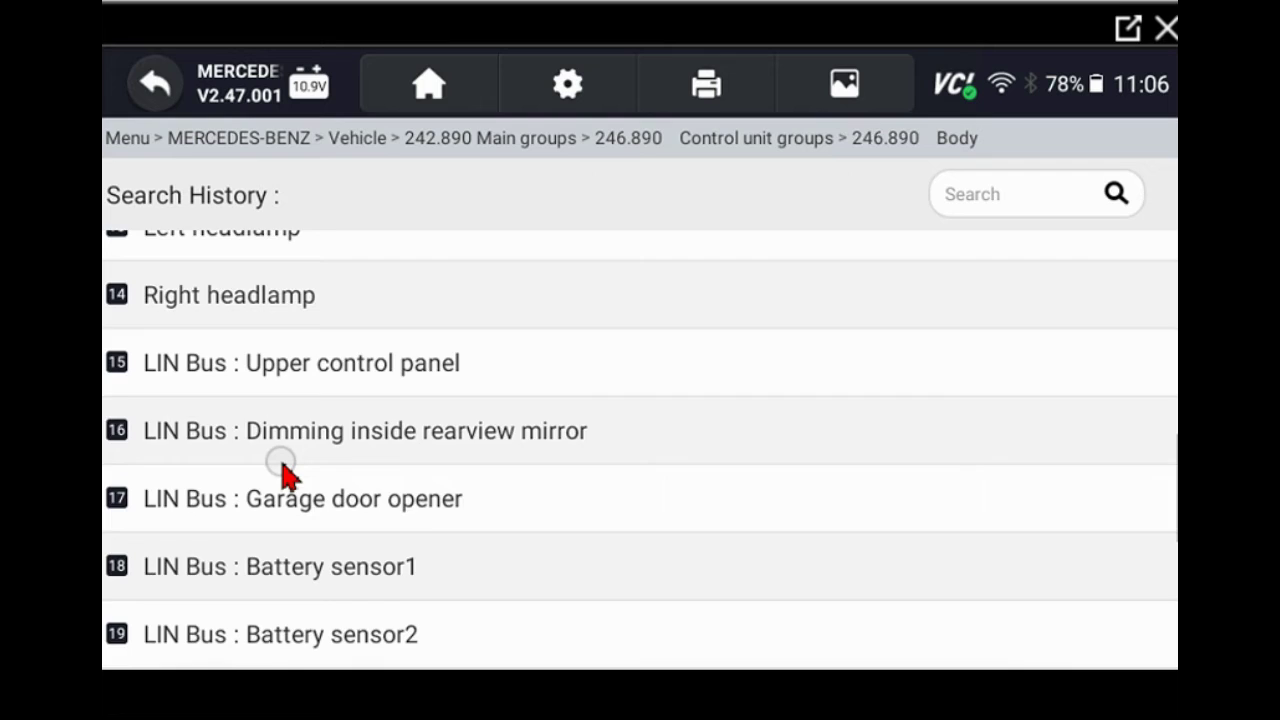
{"action": "scroll", "coordinate": [283, 475], "scroll_direction": "up", "scroll_amount": 7}
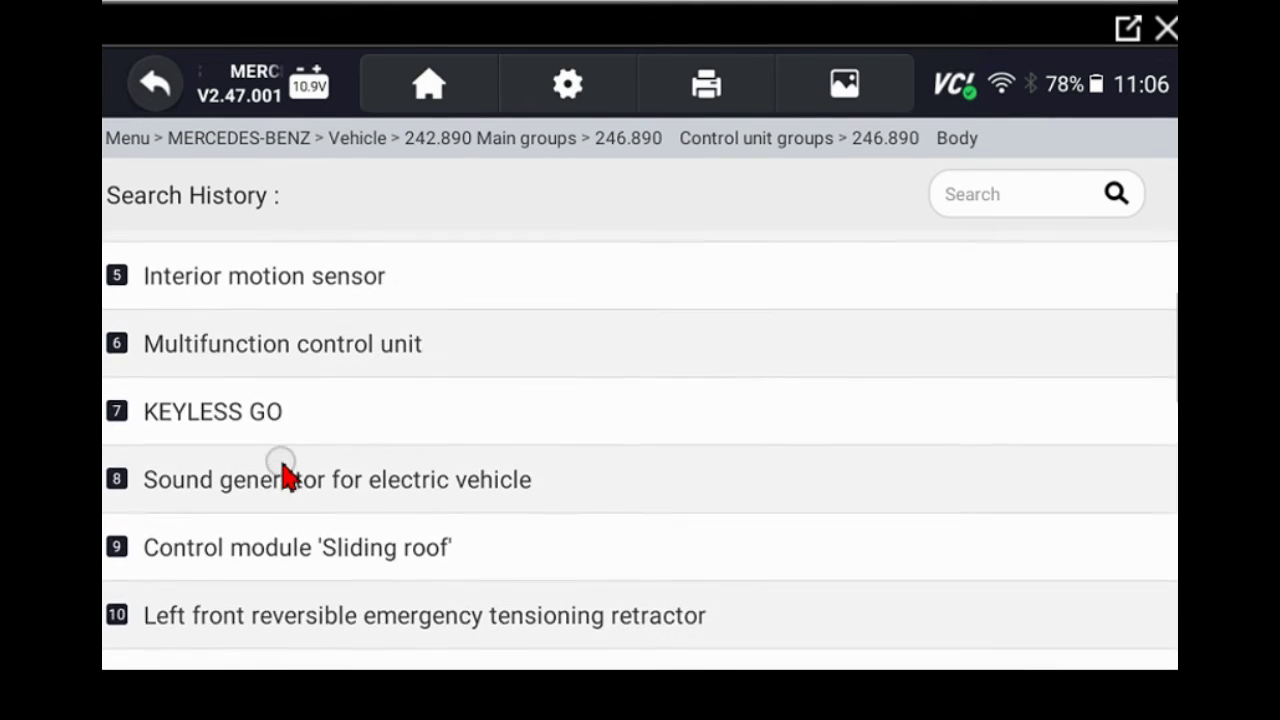
{"action": "left_click", "coordinate": [158, 86]}
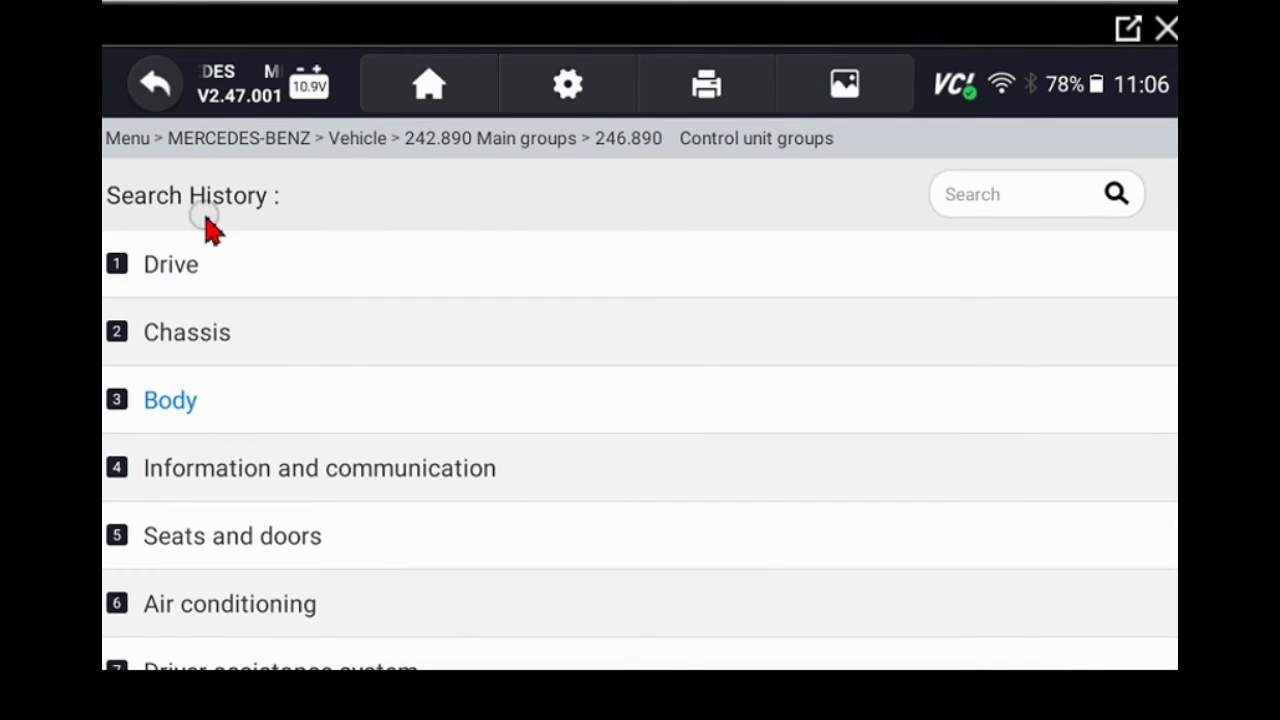
Review the control units in the Chassis and Driver assistance system groups, returning to the control unit groups
{"action": "left_click", "coordinate": [192, 332]}
{"action": "left_click", "coordinate": [219, 180]}
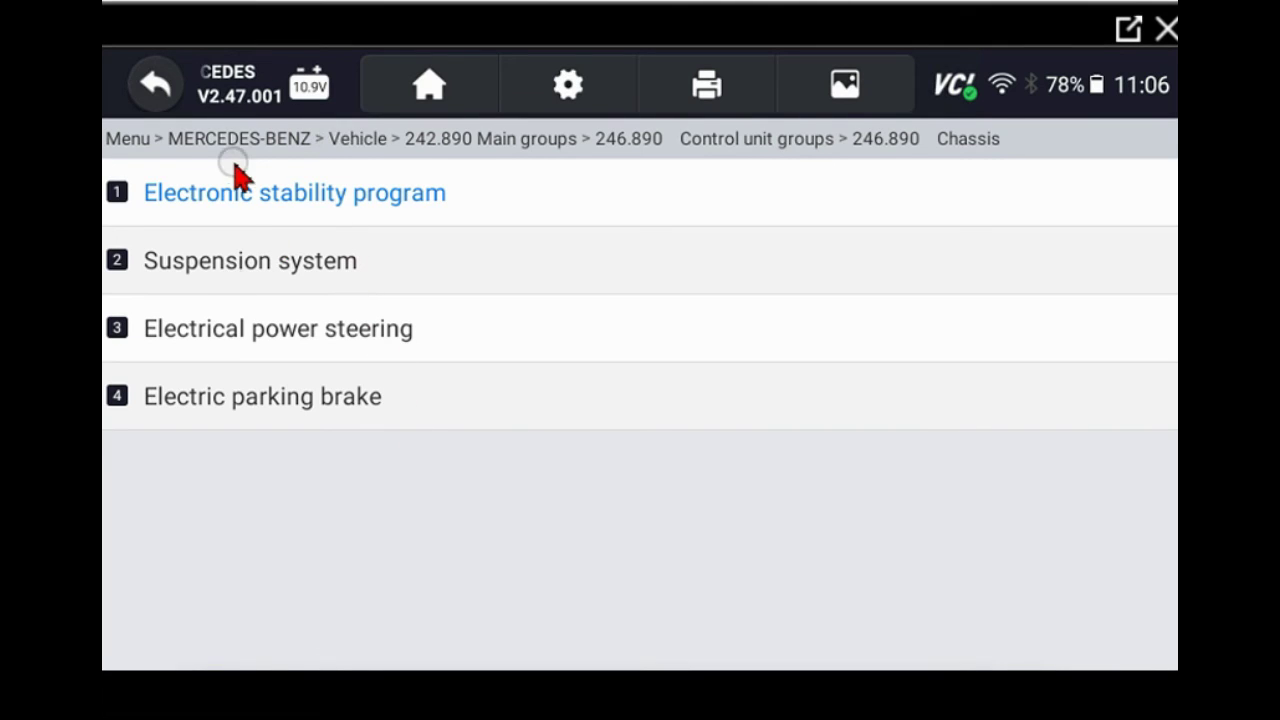
{"action": "left_click", "coordinate": [155, 88]}
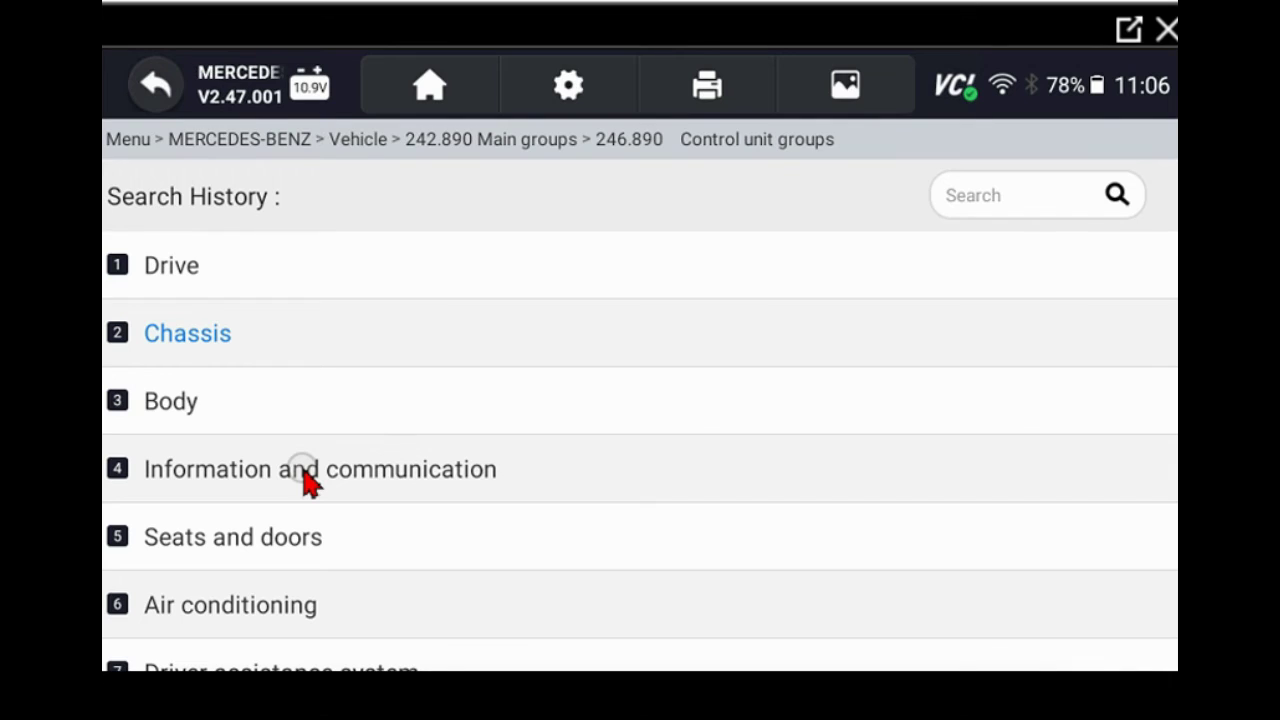
{"action": "scroll", "coordinate": [305, 480], "scroll_direction": "down", "scroll_amount": 1}
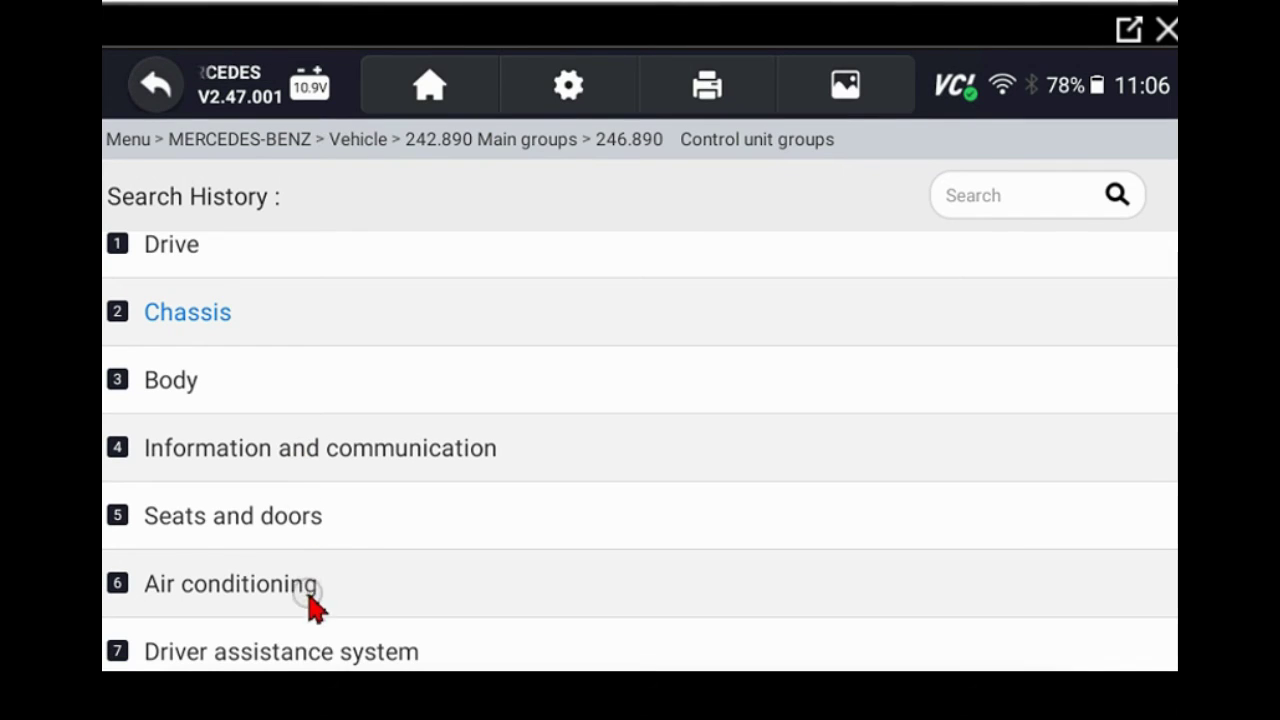
{"action": "left_click", "coordinate": [305, 652]}
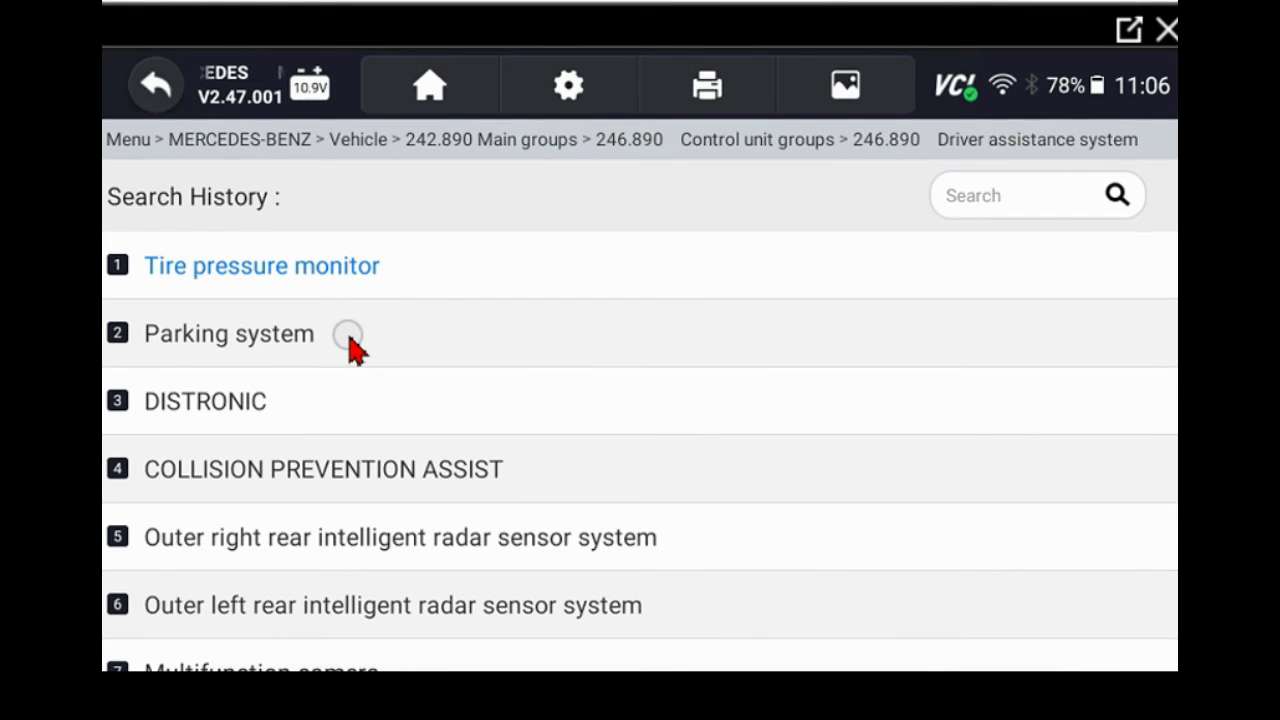
{"action": "scroll", "coordinate": [352, 345], "scroll_direction": "down", "scroll_amount": 2}
{"action": "left_click", "coordinate": [153, 90]}
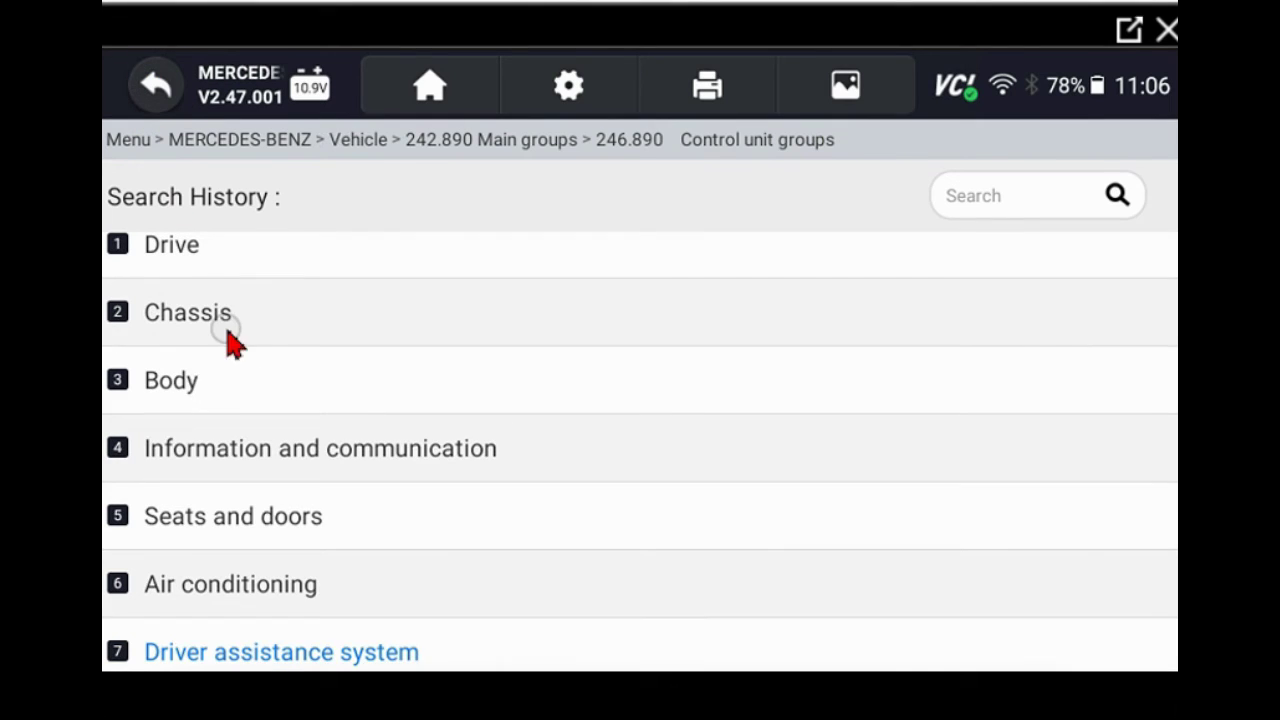
Open the Electronic ignition lock from the Body group and check the vehicle data in its live data
{"action": "left_click", "coordinate": [229, 380]}
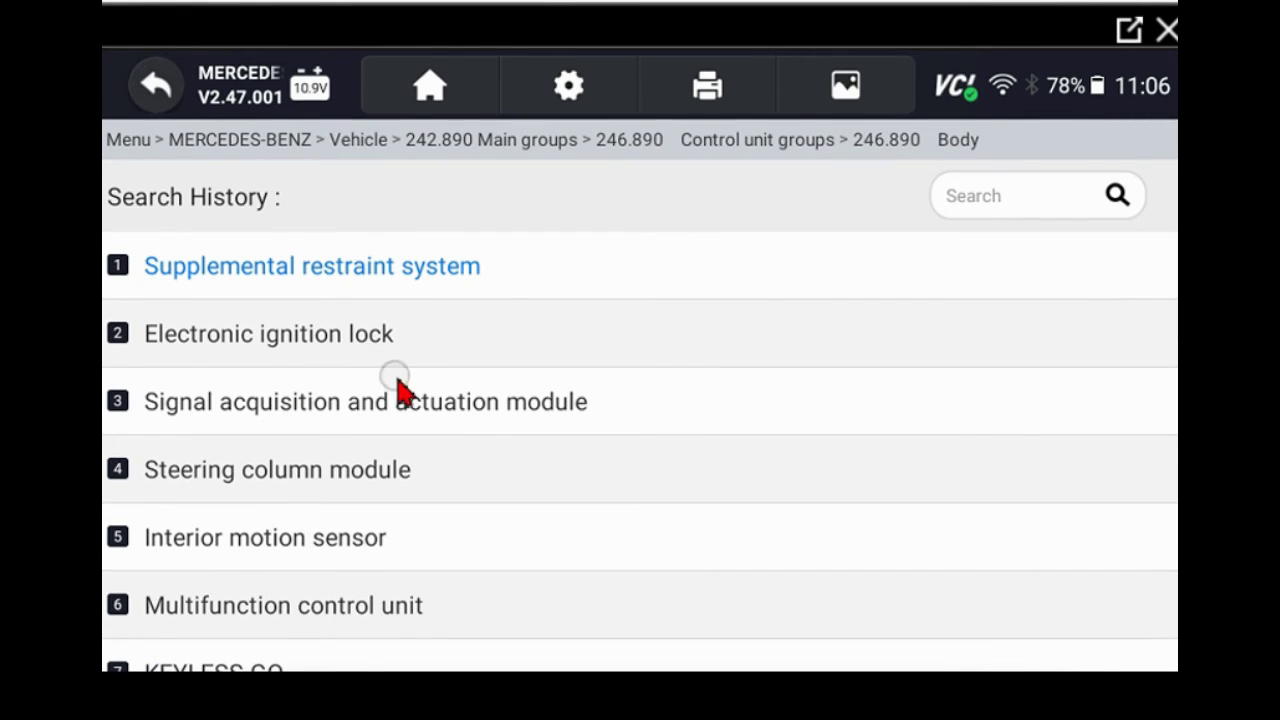
{"action": "left_click", "coordinate": [405, 362]}
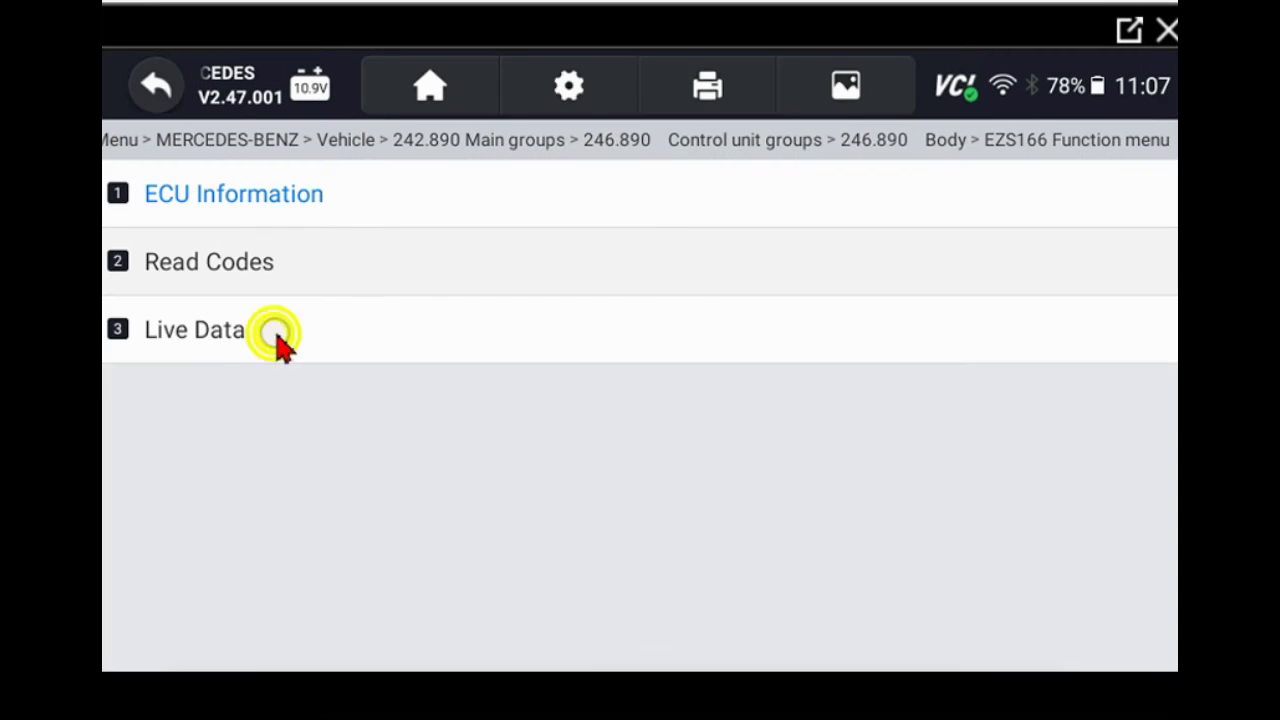
{"action": "left_click", "coordinate": [280, 333]}
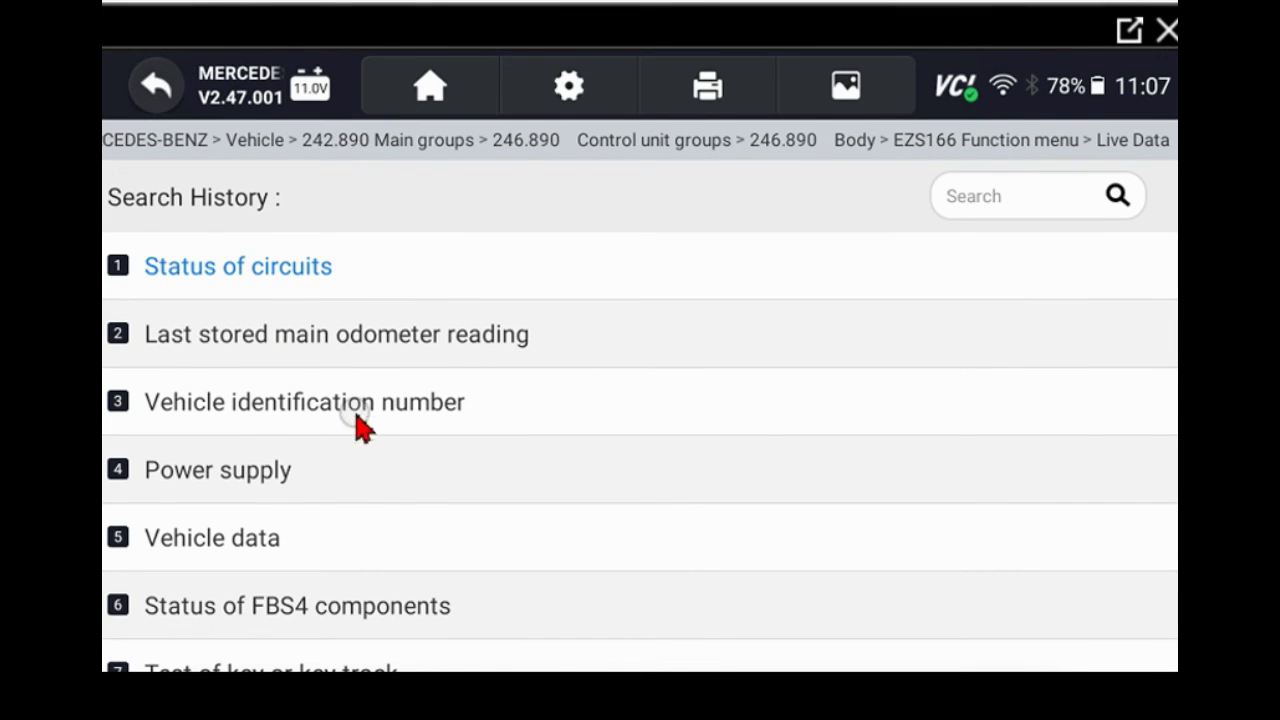
{"action": "scroll", "coordinate": [290, 486], "scroll_direction": "down", "scroll_amount": 1}
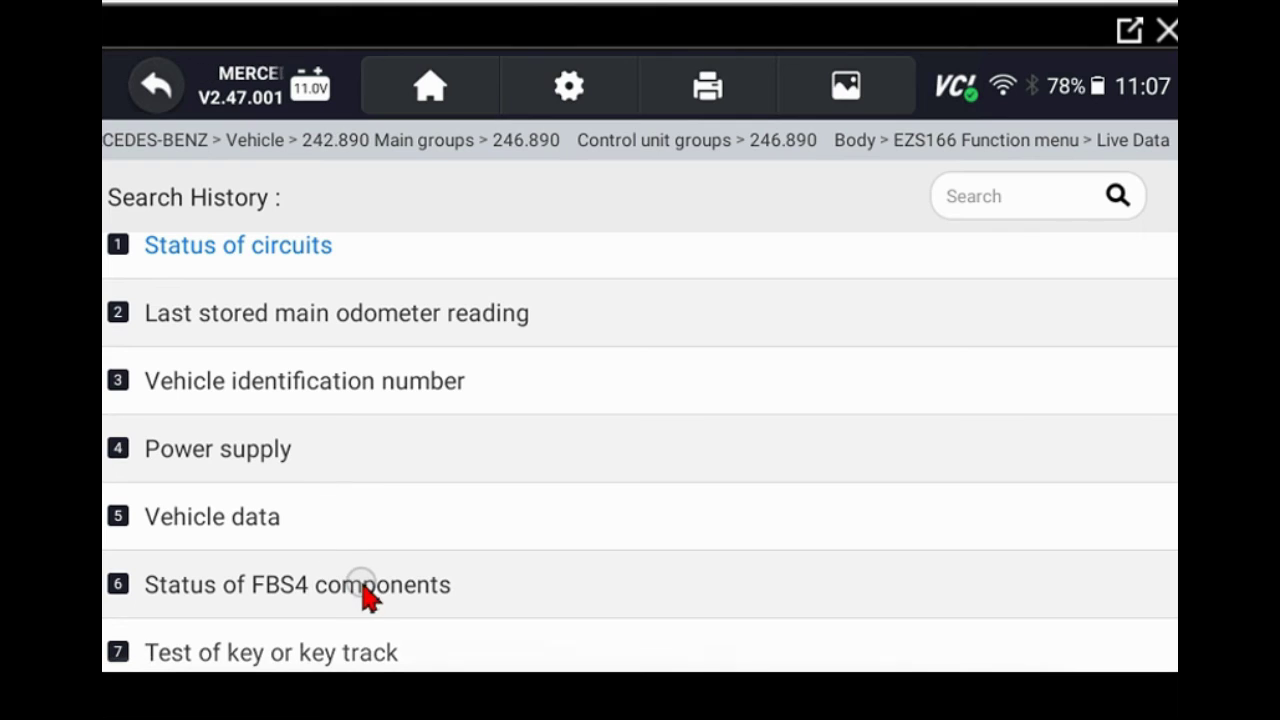
{"action": "left_click", "coordinate": [277, 517]}
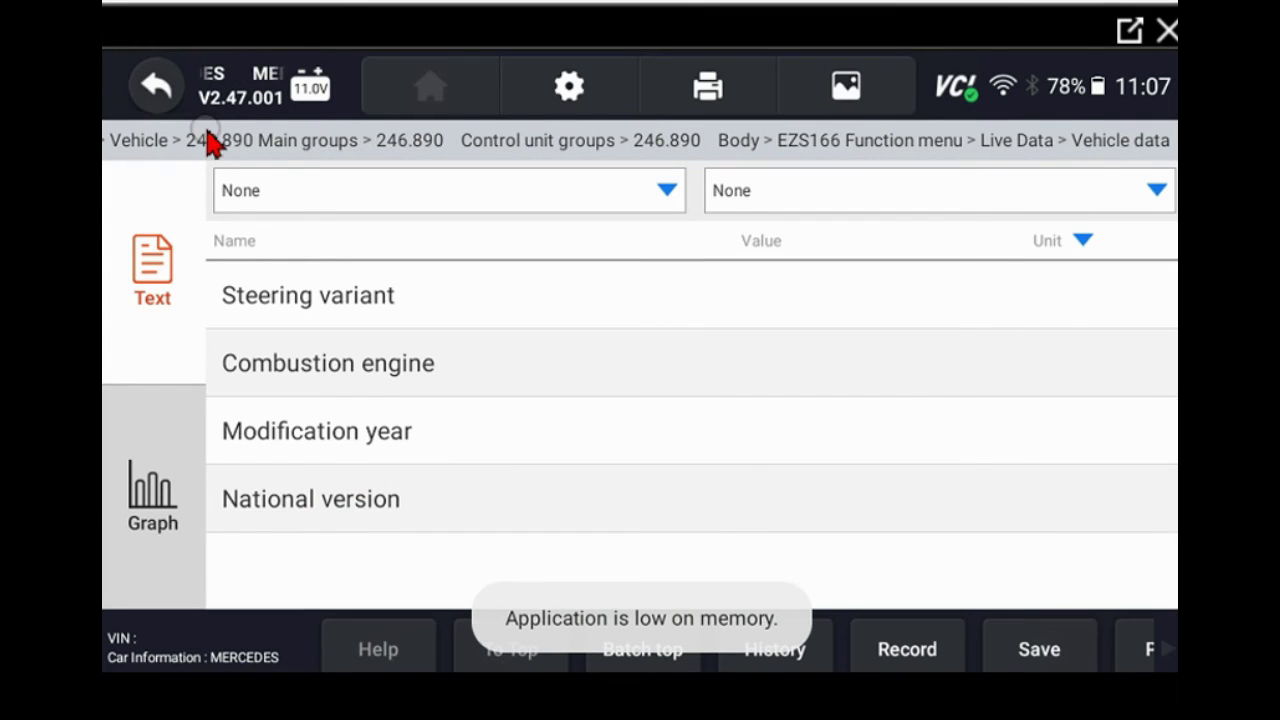
{"action": "left_click", "coordinate": [157, 85]}
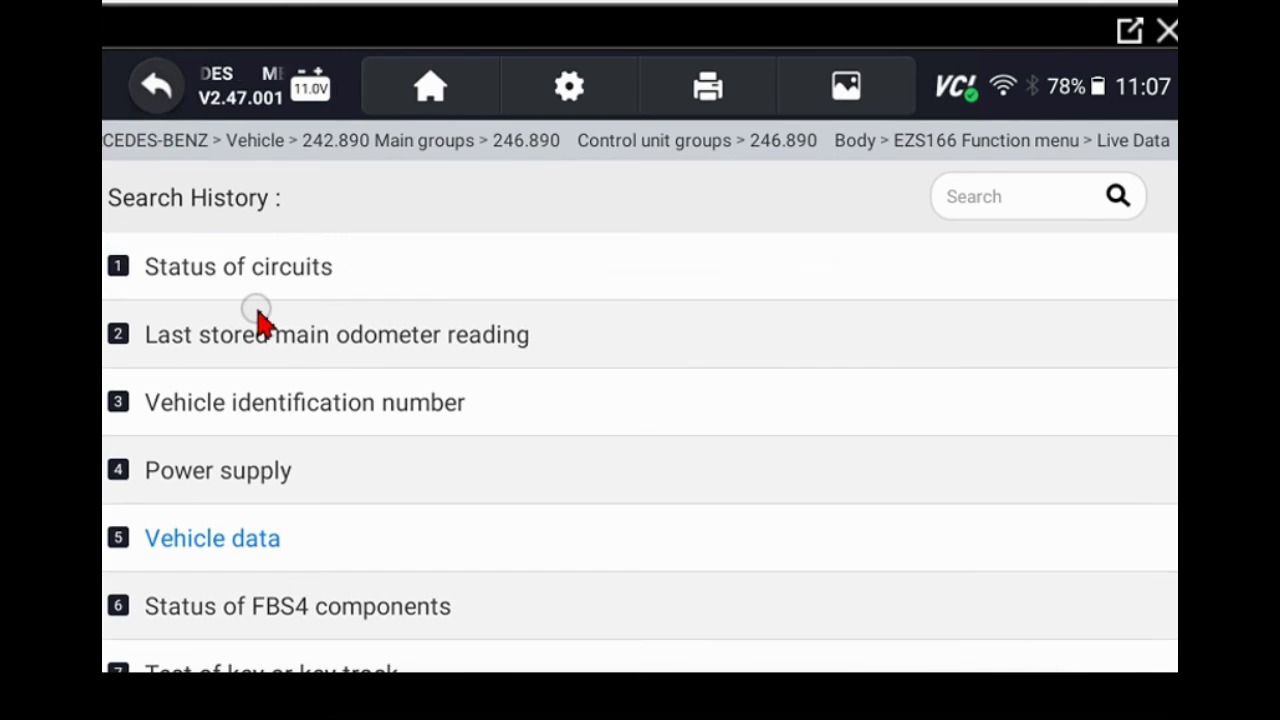
Check the ignition lock's live status of circuits and return to the live data list
{"action": "left_click", "coordinate": [250, 285]}
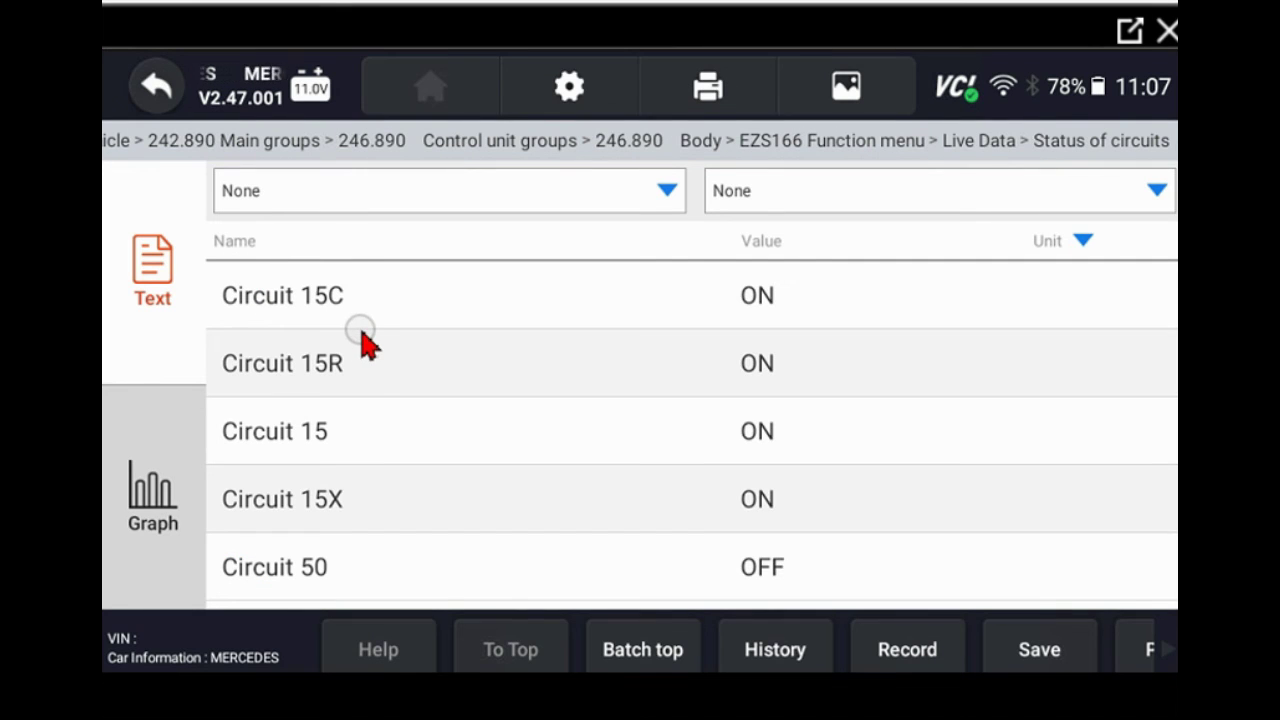
{"action": "scroll", "coordinate": [410, 420], "scroll_direction": "down", "scroll_amount": 1}
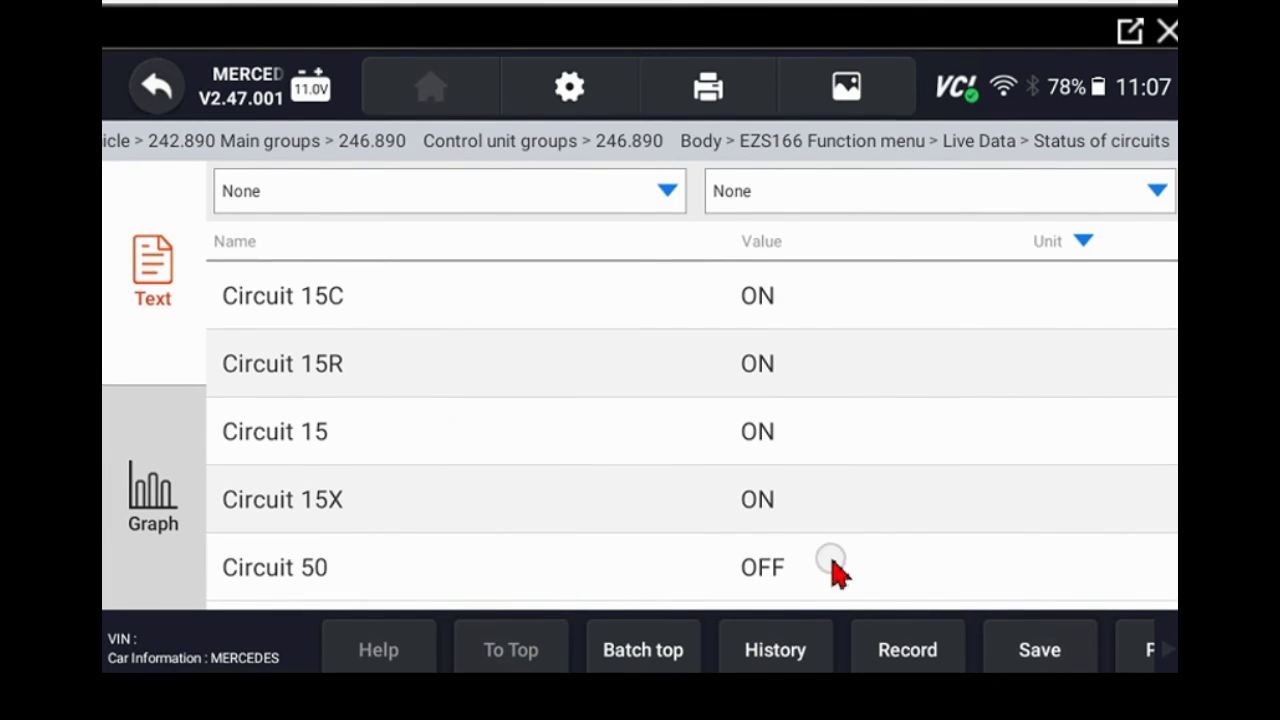
{"action": "left_click", "coordinate": [150, 90]}
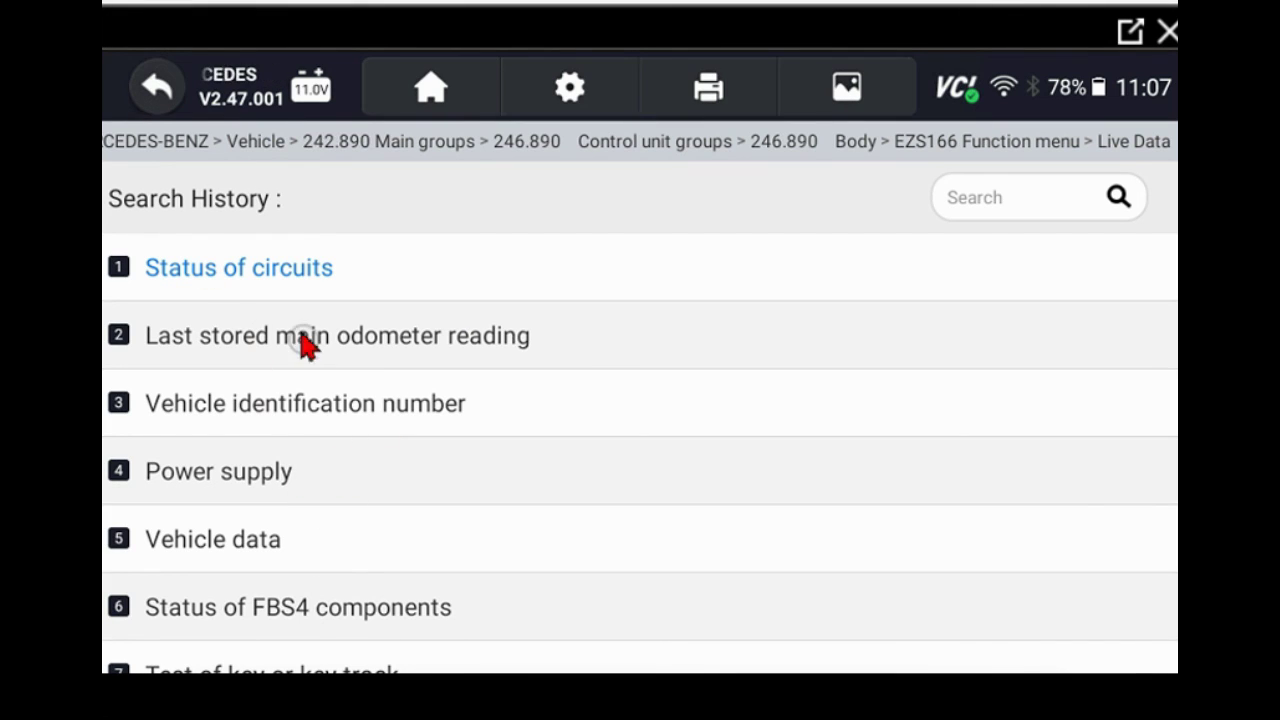
Check the FBS4 status of the components 'EZS' and 'ETC [EGS]' in the ignition lock's live data
{"action": "left_click", "coordinate": [335, 605]}
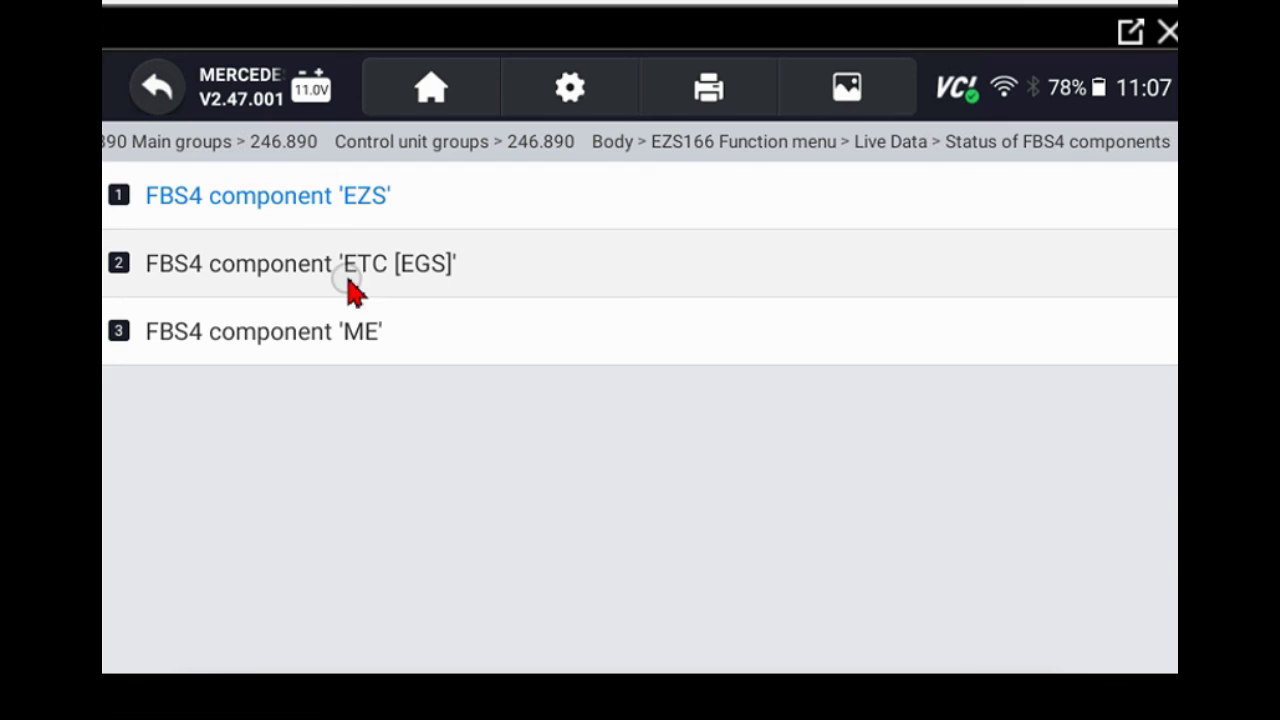
{"action": "left_click", "coordinate": [324, 196]}
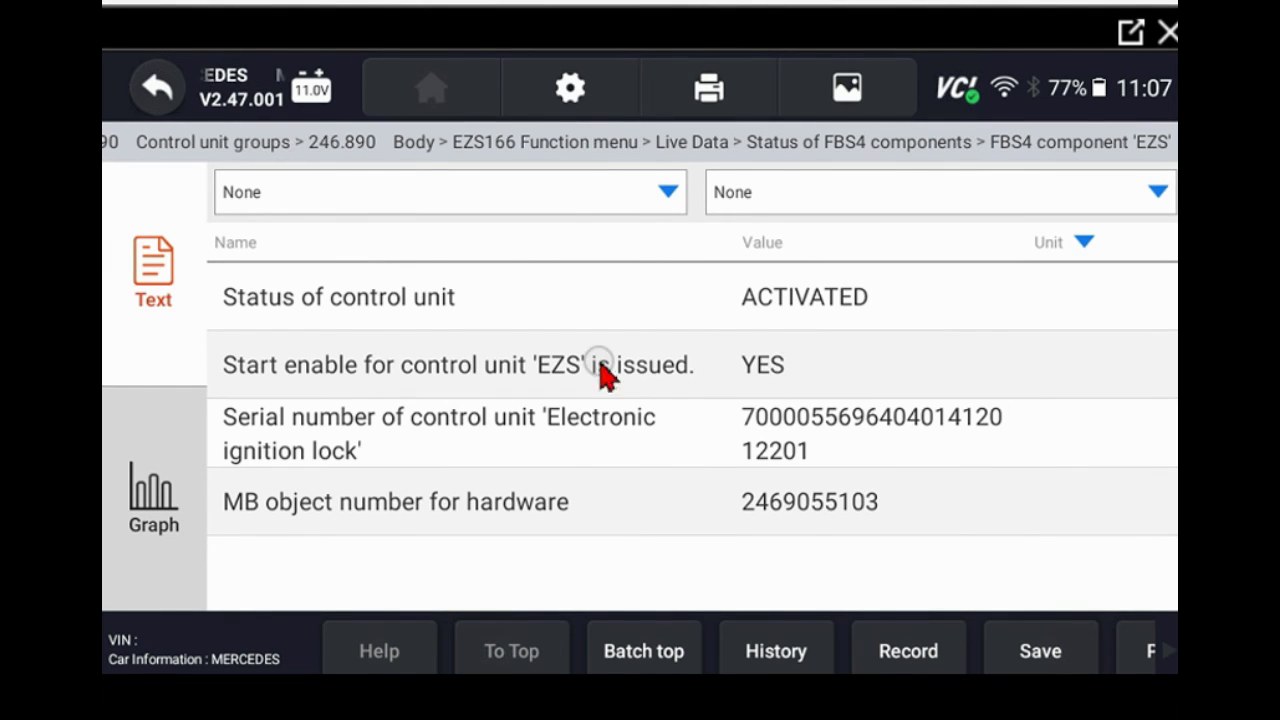
{"action": "left_click", "coordinate": [157, 87]}
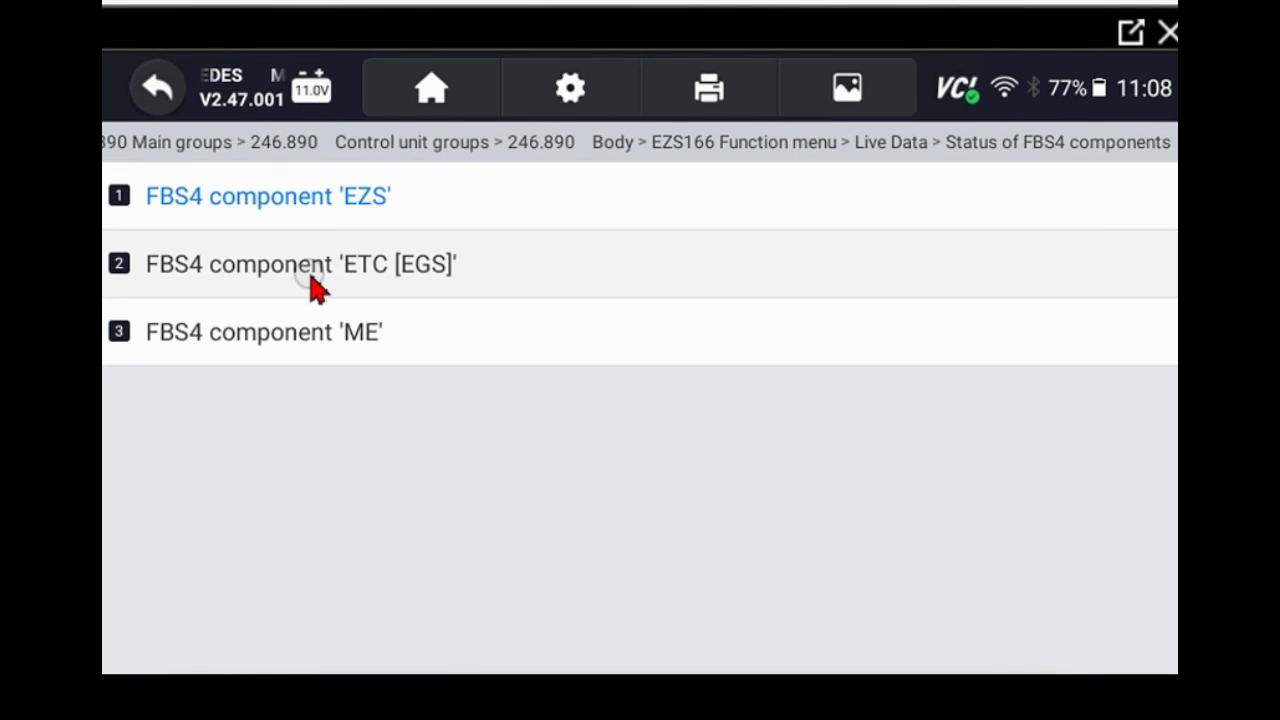
{"action": "left_click", "coordinate": [311, 281]}
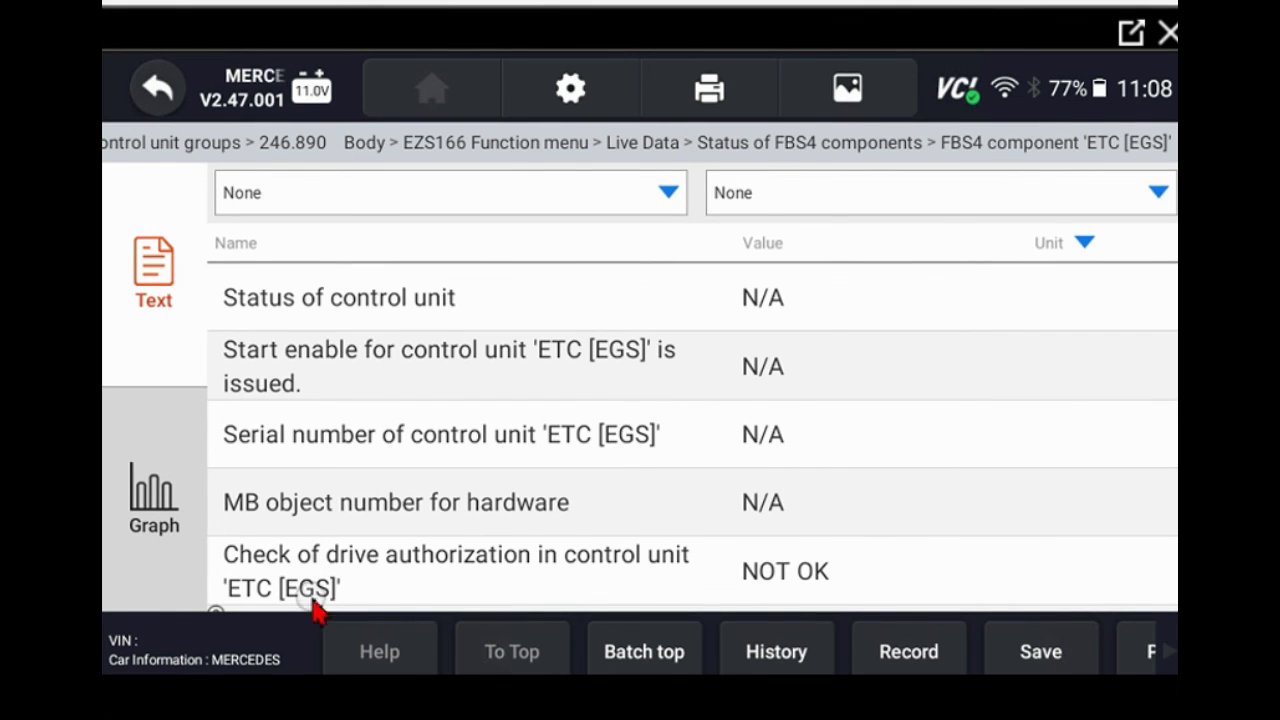
{"action": "scroll", "coordinate": [418, 580], "scroll_direction": "down", "scroll_amount": 1}
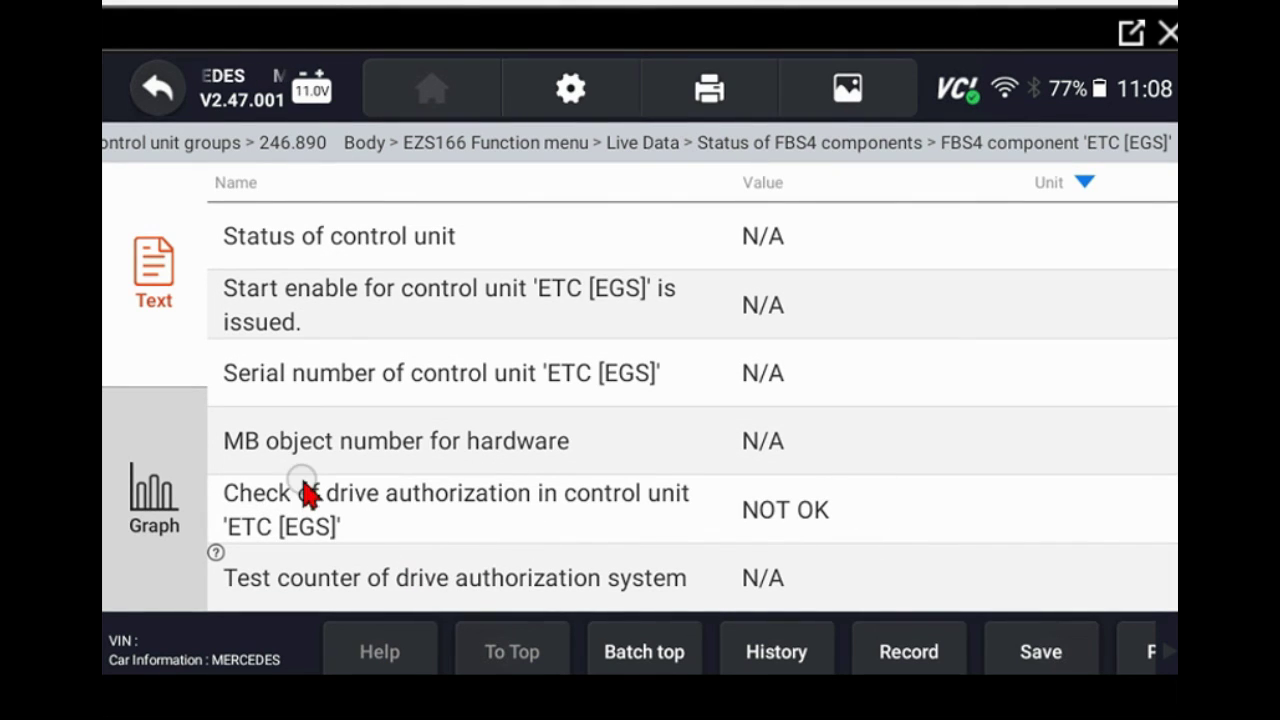
{"action": "left_click", "coordinate": [160, 92]}
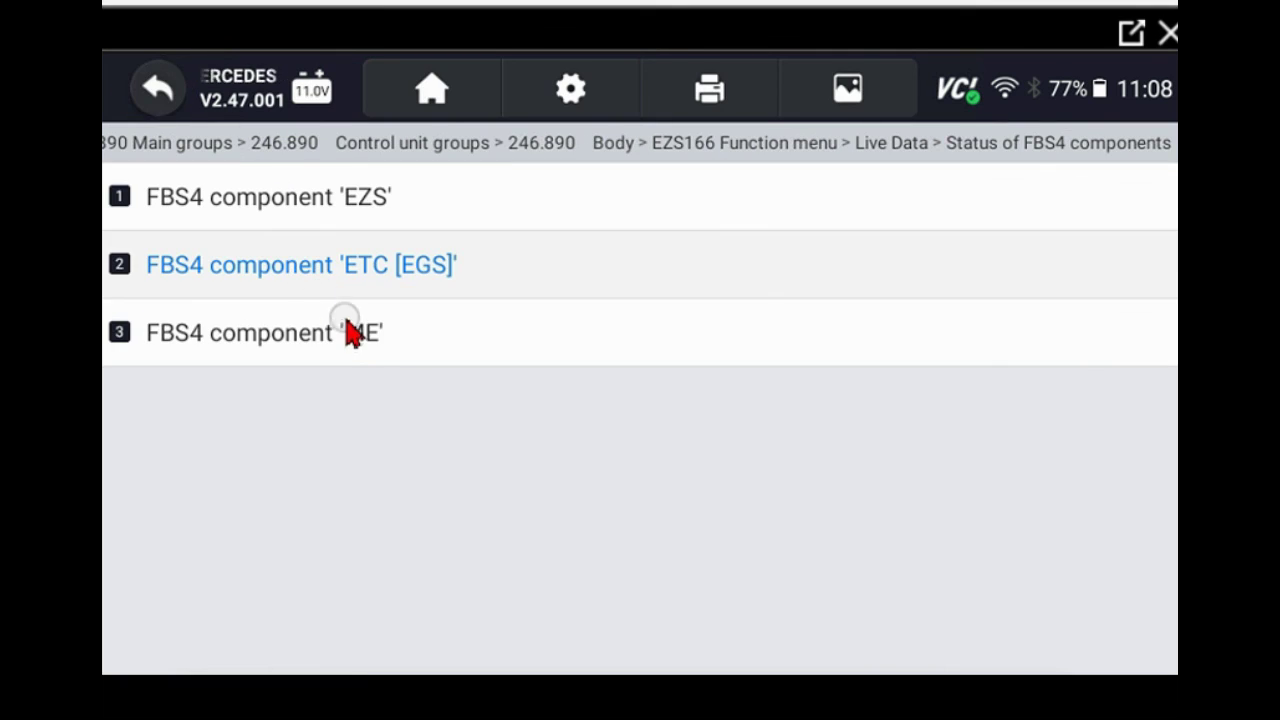
Check the status of FBS4 component 'ME' and leave the live data back to the ignition lock's function menu
{"action": "left_click", "coordinate": [386, 350]}
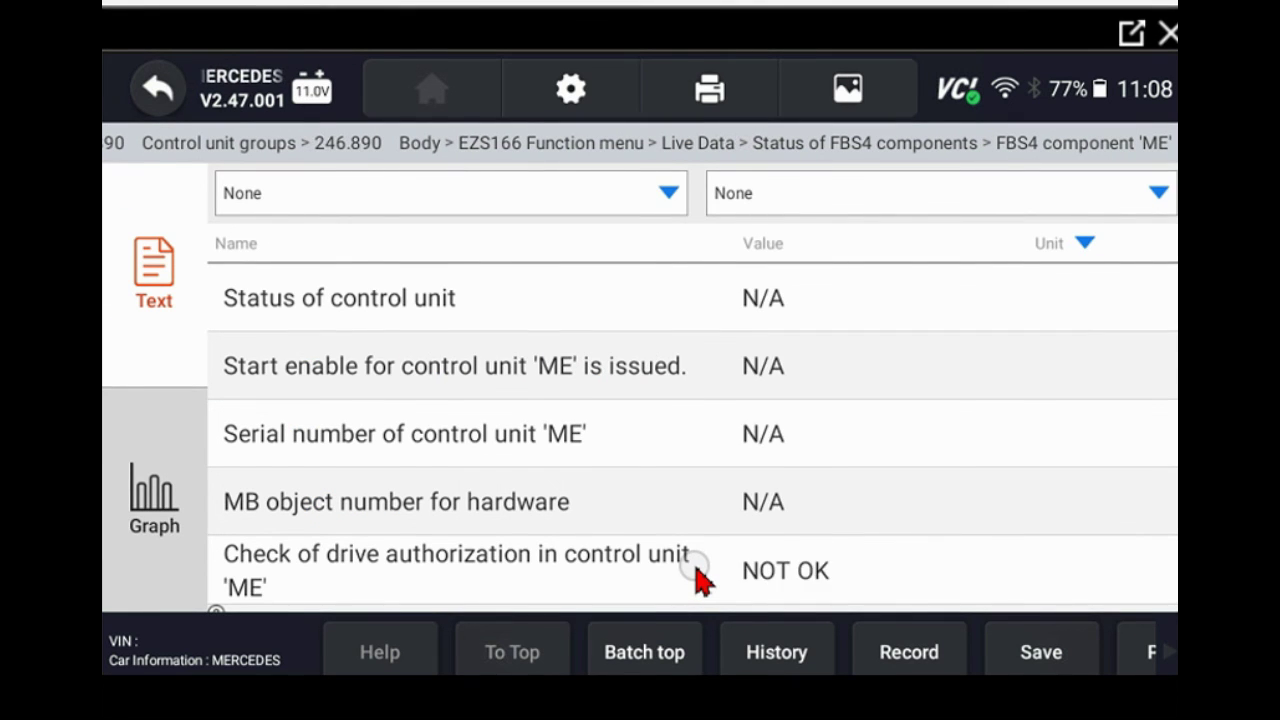
{"action": "left_click_drag", "start_coordinate": [696, 580], "coordinate": [255, 85]}
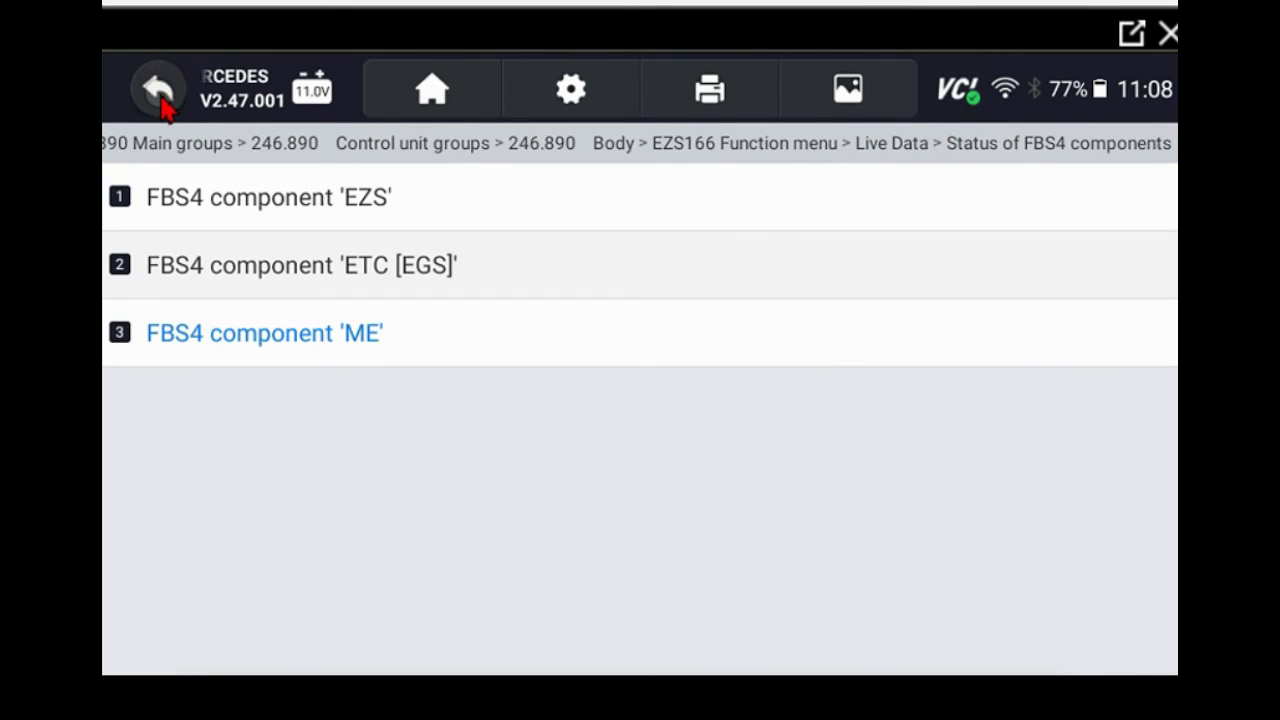
{"action": "left_click", "coordinate": [155, 90]}
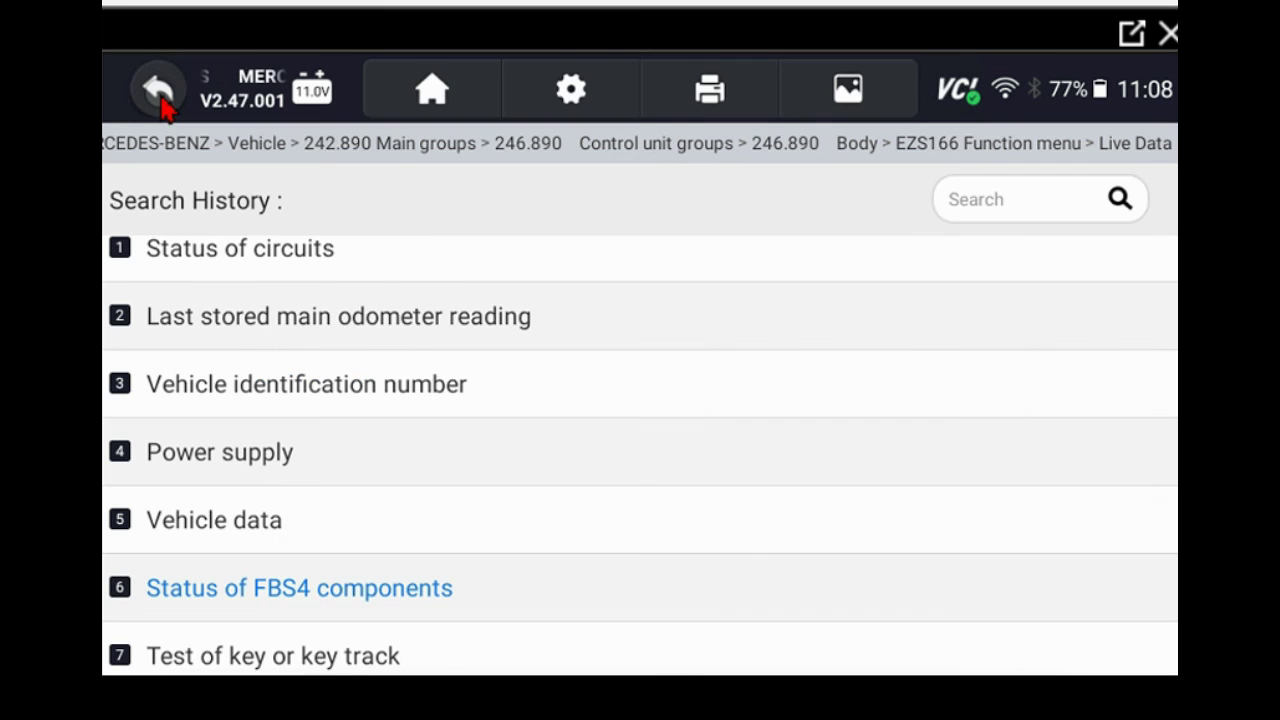
{"action": "left_click", "coordinate": [158, 94]}
{"action": "left_click", "coordinate": [158, 92]}
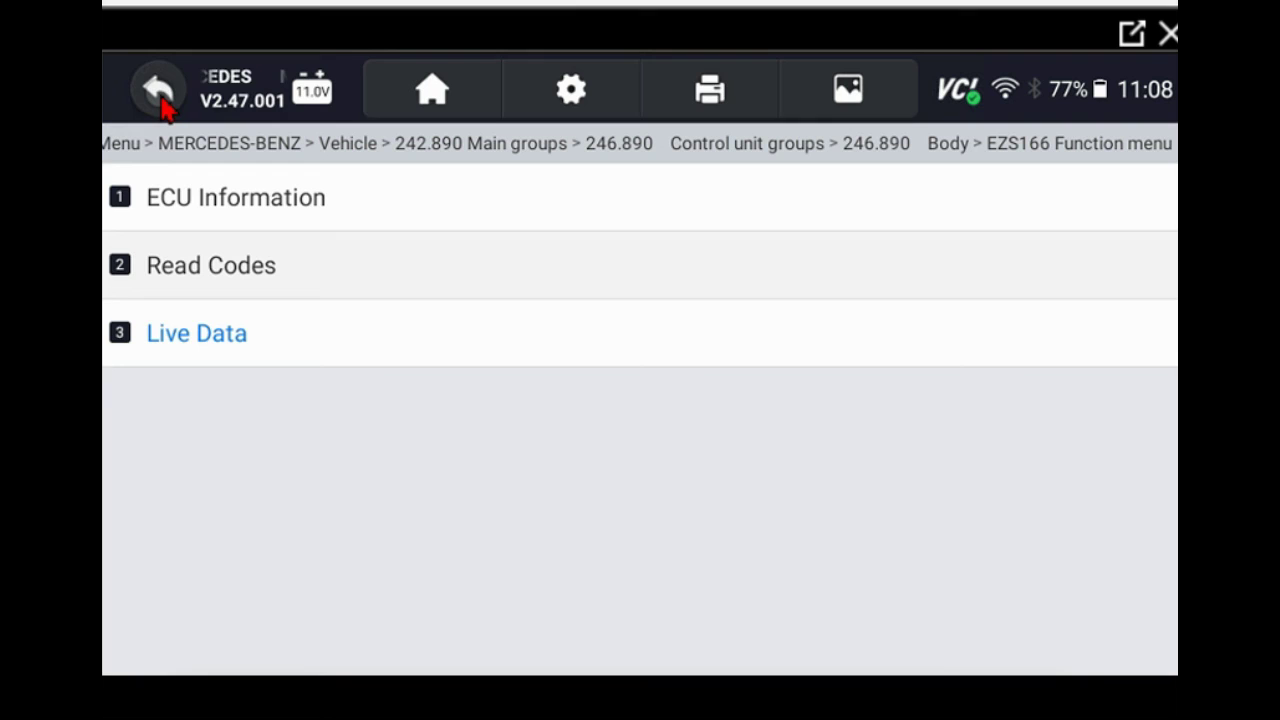